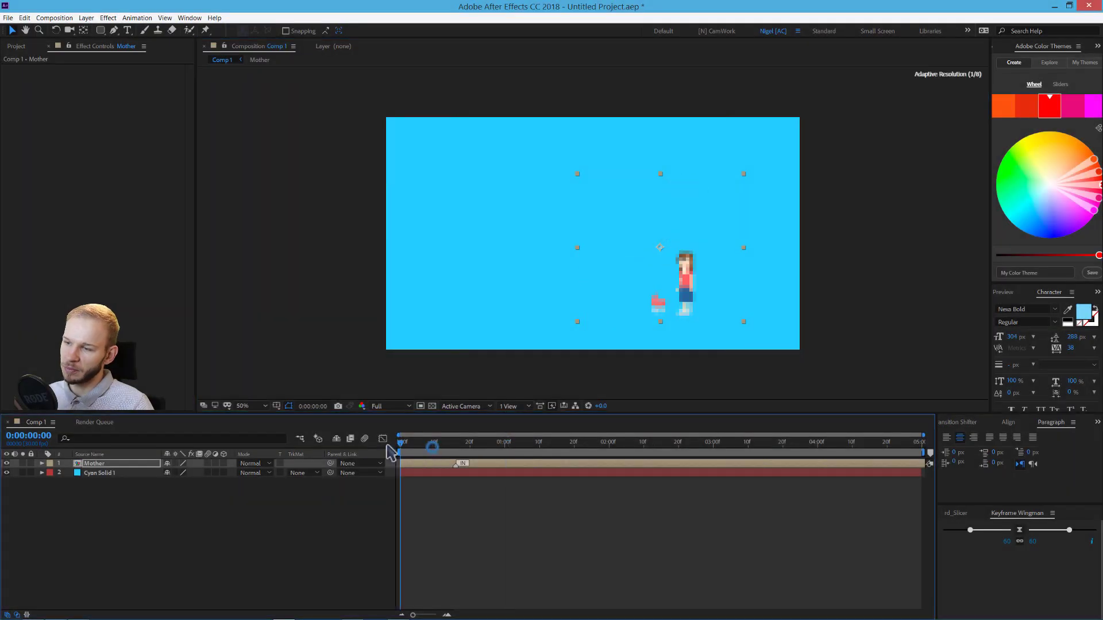
{"action": "key", "text": "space"}
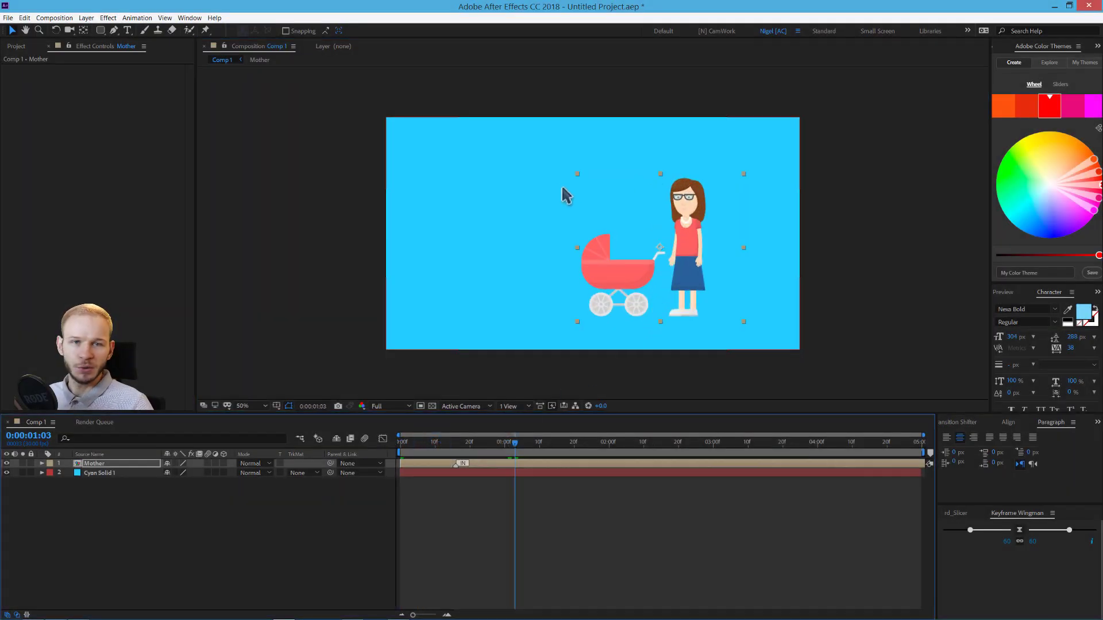
- Draw a white rounded rectangle in the composition's upper-left area as a new shape layer, with no other layer selected
{"action": "left_click", "coordinate": [467, 193]}
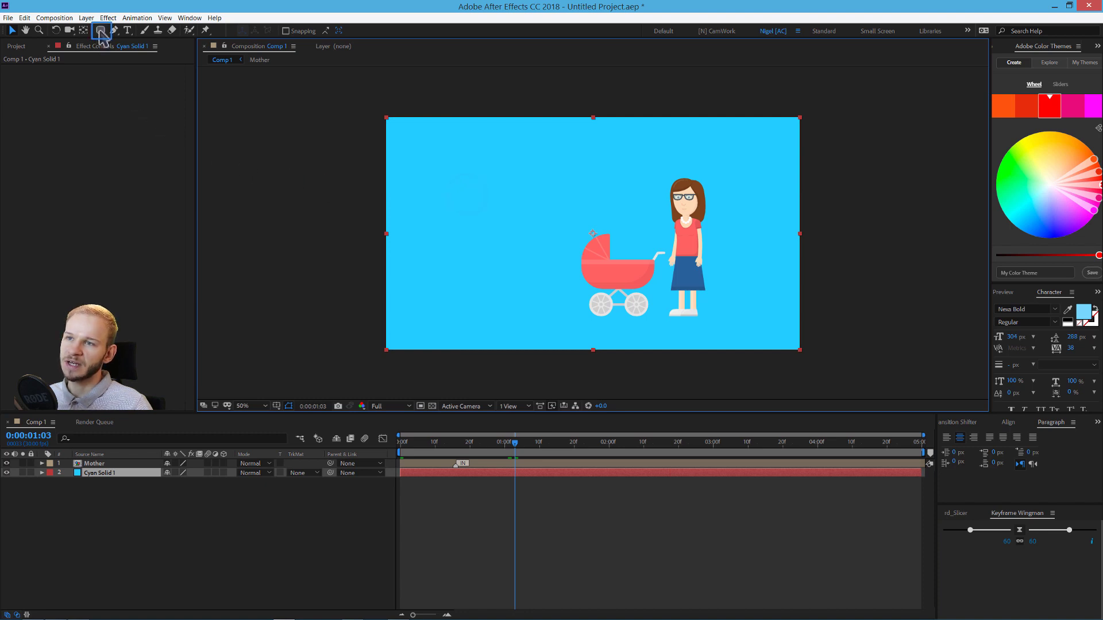
{"action": "left_click_drag", "start_coordinate": [101, 31], "coordinate": [157, 47]}
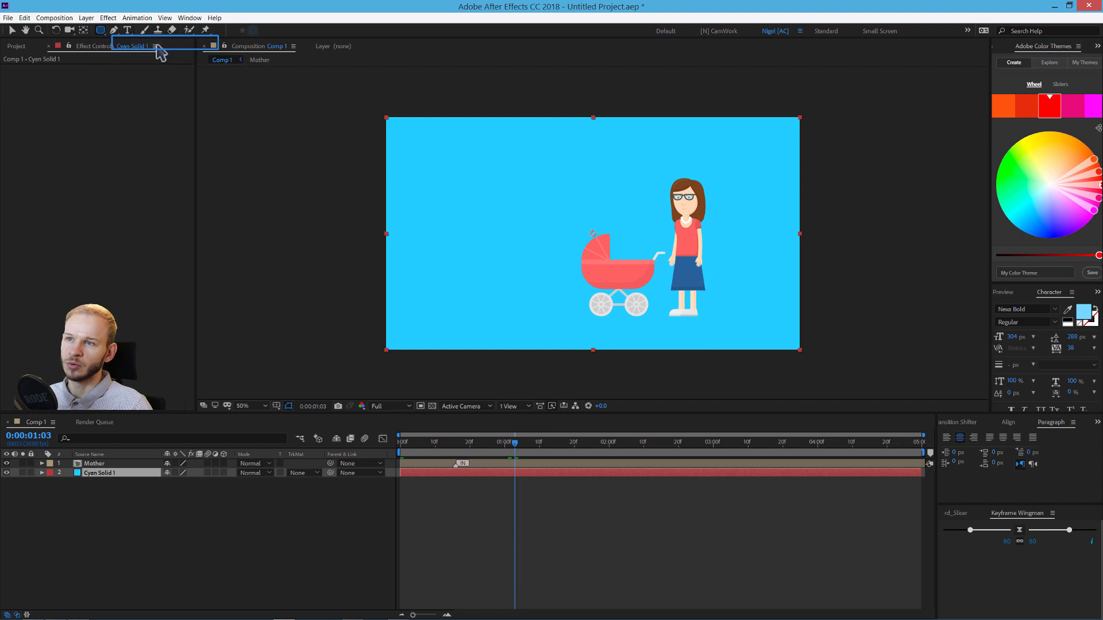
{"action": "left_click", "coordinate": [261, 172]}
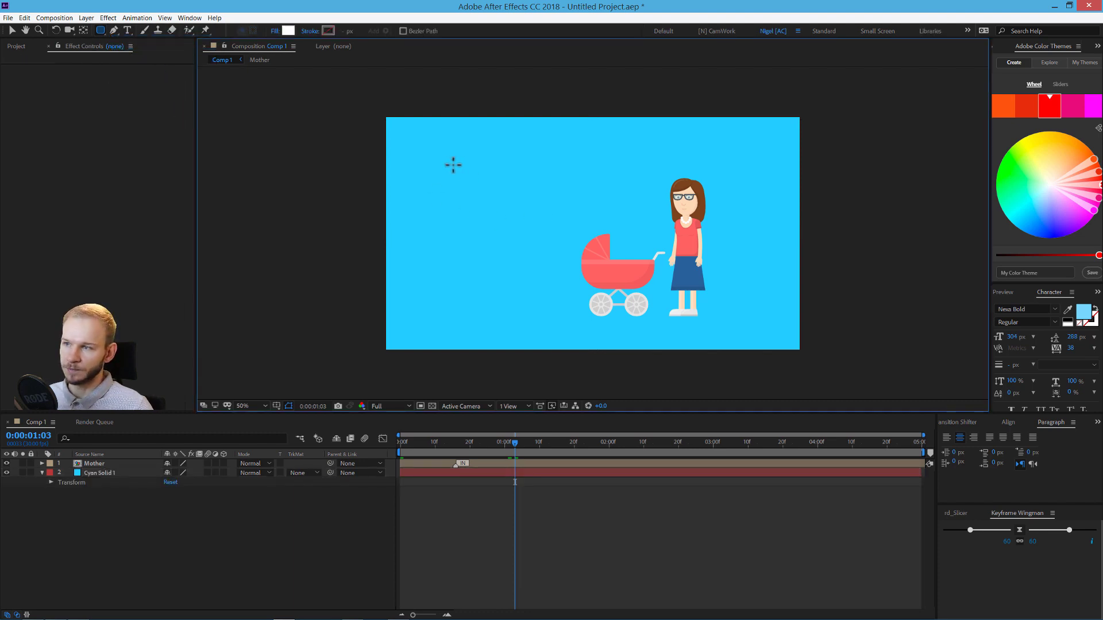
{"action": "left_click_drag", "start_coordinate": [436, 155], "coordinate": [546, 229]}
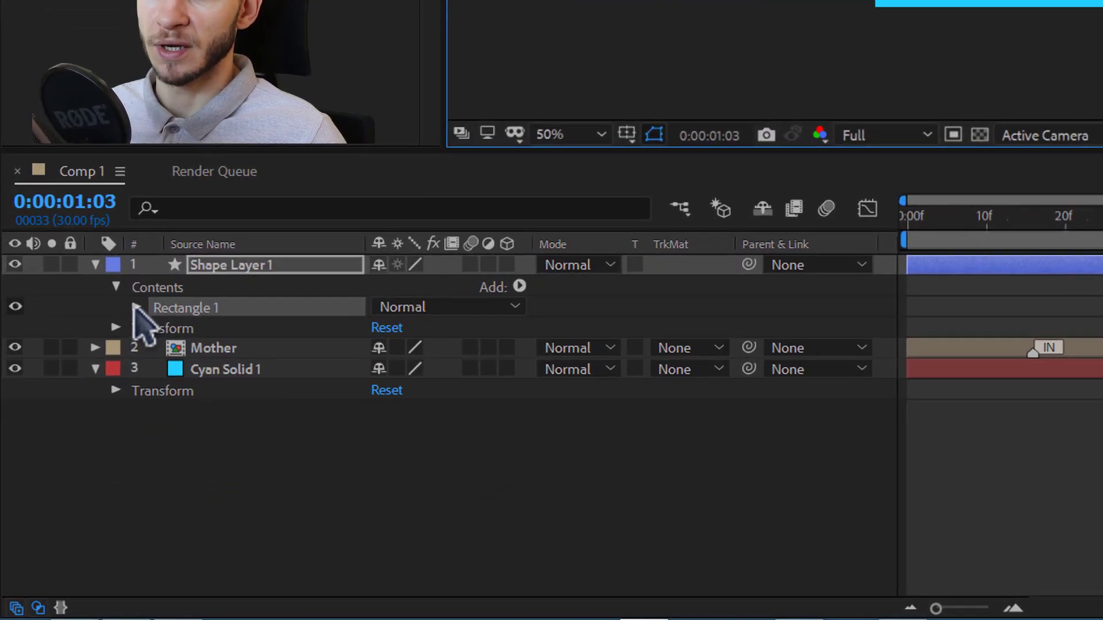
- Add three Pen points on the lower edge of the rectangle's path and pull the middle one down and right into a speech-bubble tail
{"action": "left_click", "coordinate": [60, 482]}
{"action": "left_click", "coordinate": [156, 329]}
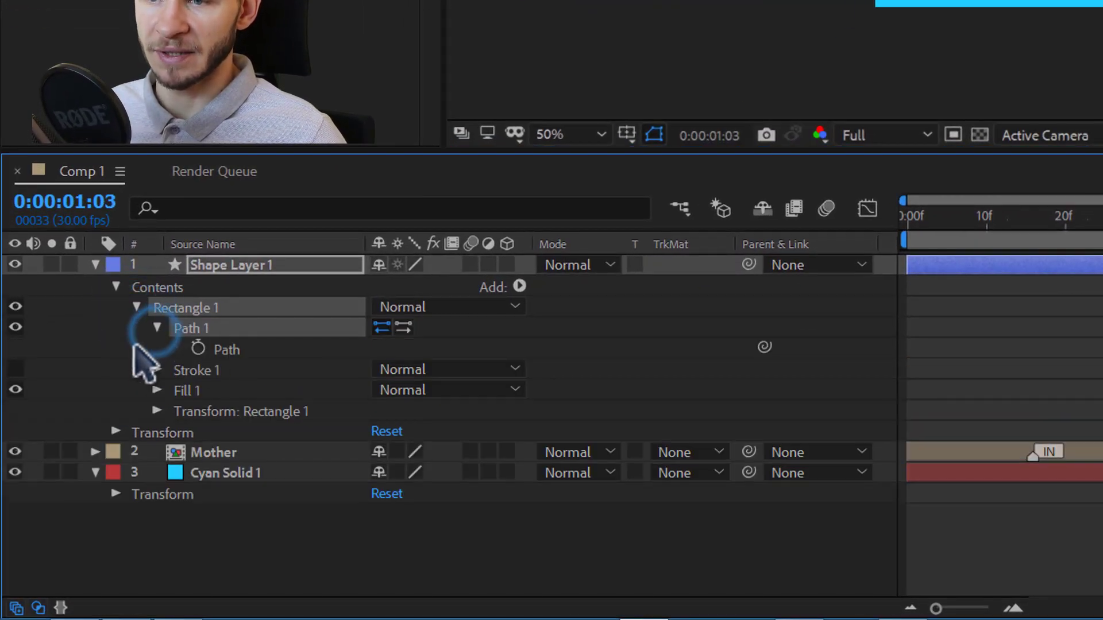
{"action": "left_click", "coordinate": [230, 351]}
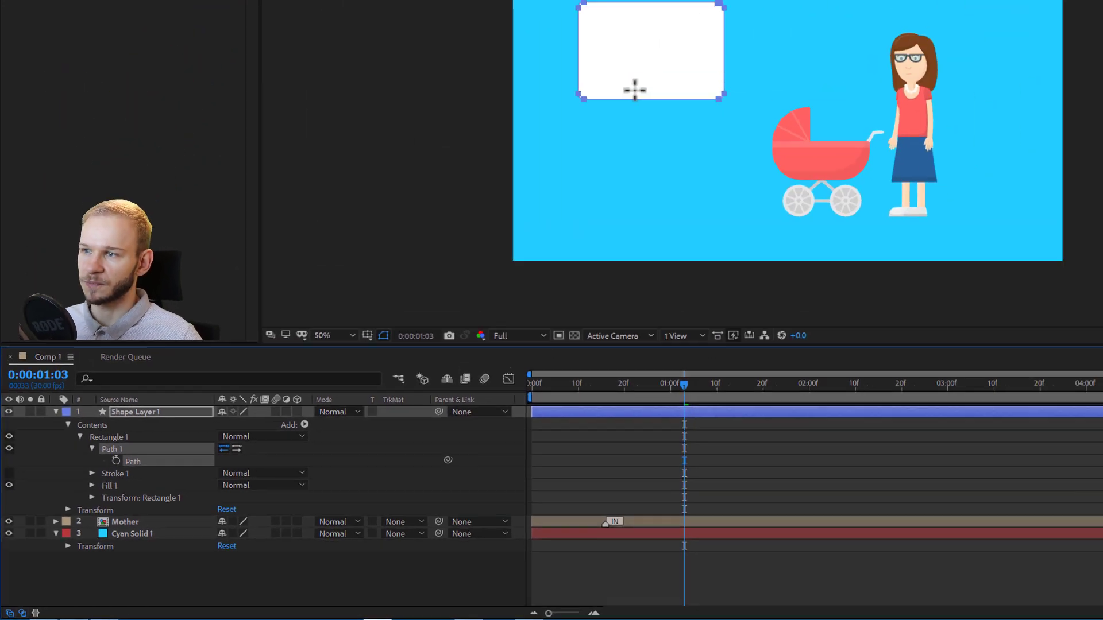
{"action": "scroll", "coordinate": [635, 90], "scroll_direction": "up", "scroll_amount": 1}
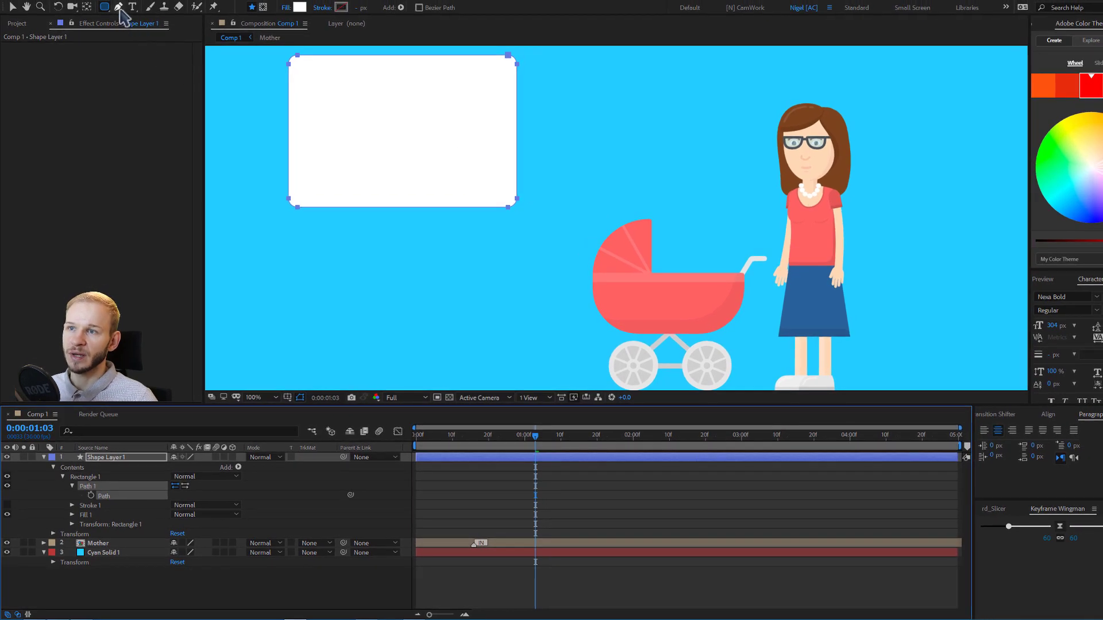
{"action": "left_click", "coordinate": [119, 7]}
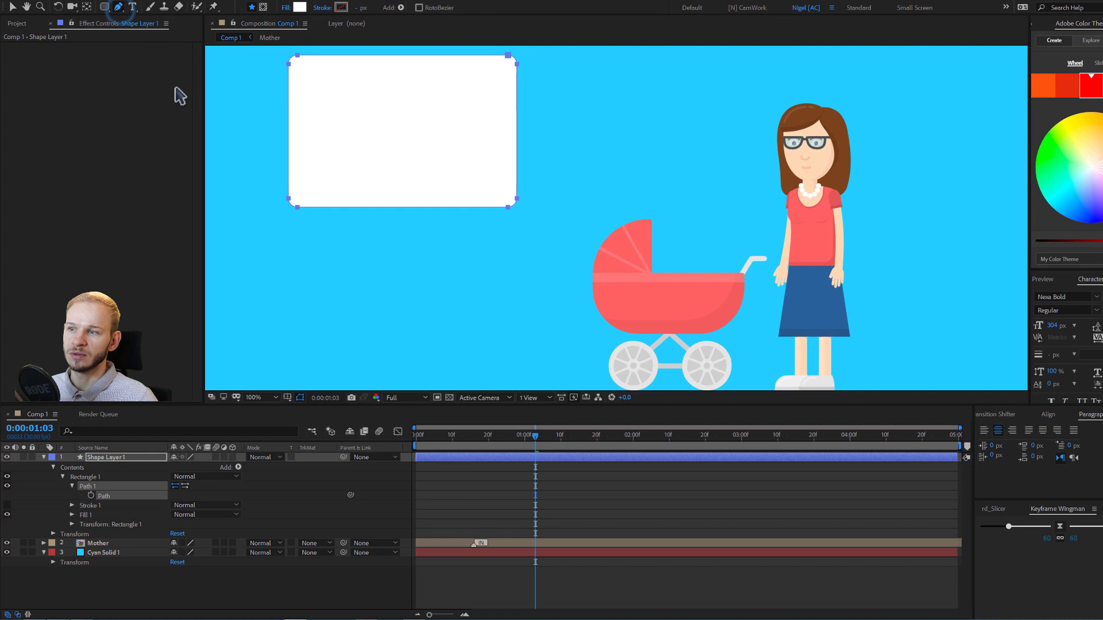
{"action": "left_click", "coordinate": [441, 207]}
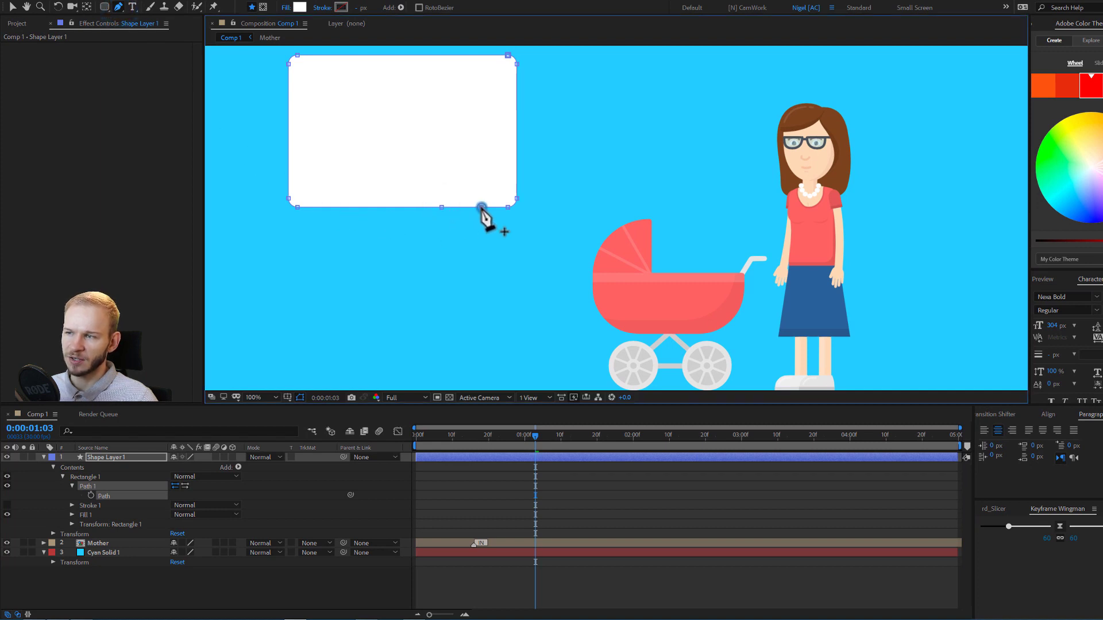
{"action": "left_click", "coordinate": [461, 206]}
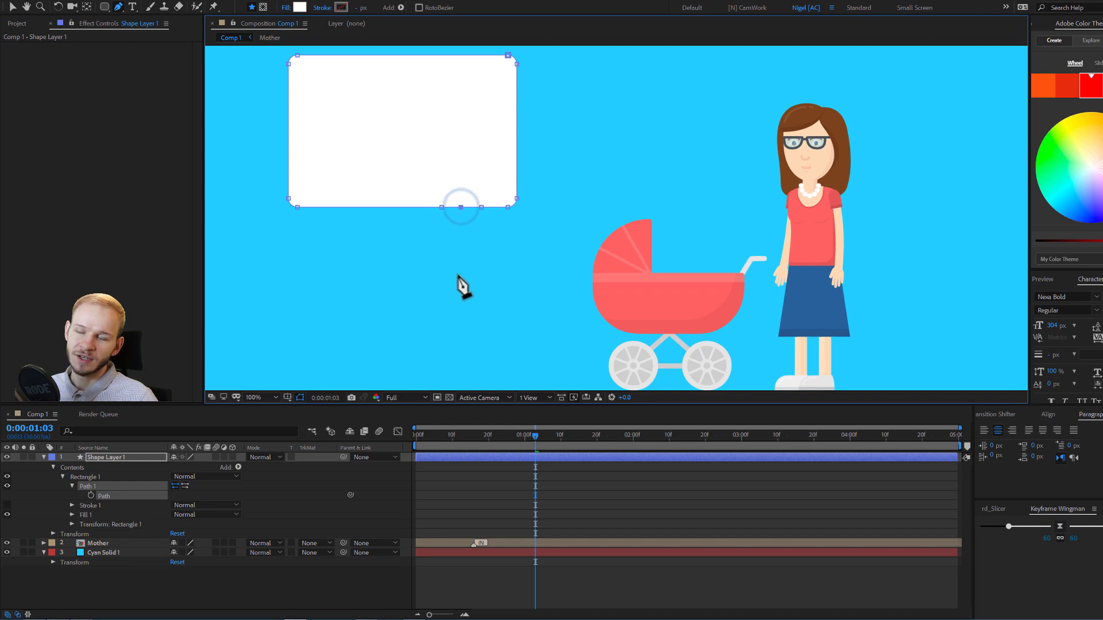
{"action": "left_click_drag", "start_coordinate": [460, 206], "coordinate": [516, 282]}
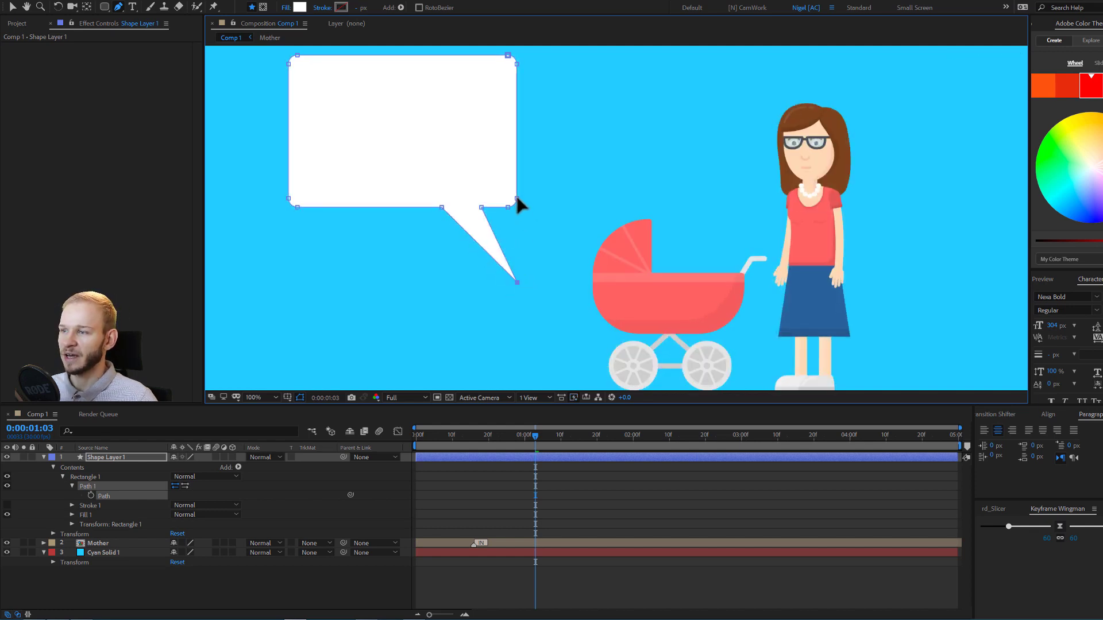
- Round the speech bubble's four corners more strongly by spreading their path points apart and bending the curve handles
{"action": "mouse_move", "coordinate": [517, 198]}
{"action": "left_mouse_down"}
{"action": "mouse_move", "coordinate": [515, 171]}
{"action": "mouse_move", "coordinate": [486, 200]}
{"action": "mouse_move", "coordinate": [509, 207]}
{"action": "left_mouse_up"}
{"action": "mouse_move", "coordinate": [508, 56]}
{"action": "left_mouse_down"}
{"action": "mouse_move", "coordinate": [472, 55]}
{"action": "mouse_move", "coordinate": [515, 84]}
{"action": "mouse_move", "coordinate": [513, 58]}
{"action": "mouse_move", "coordinate": [502, 61]}
{"action": "left_mouse_up"}
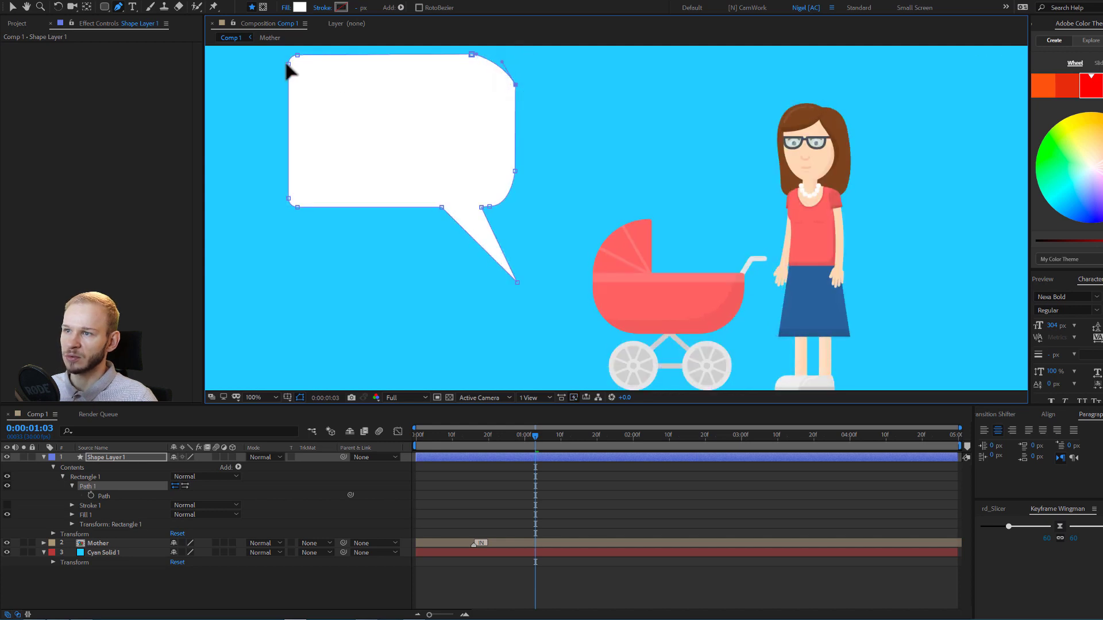
{"action": "left_click_drag", "start_coordinate": [288, 64], "coordinate": [331, 55]}
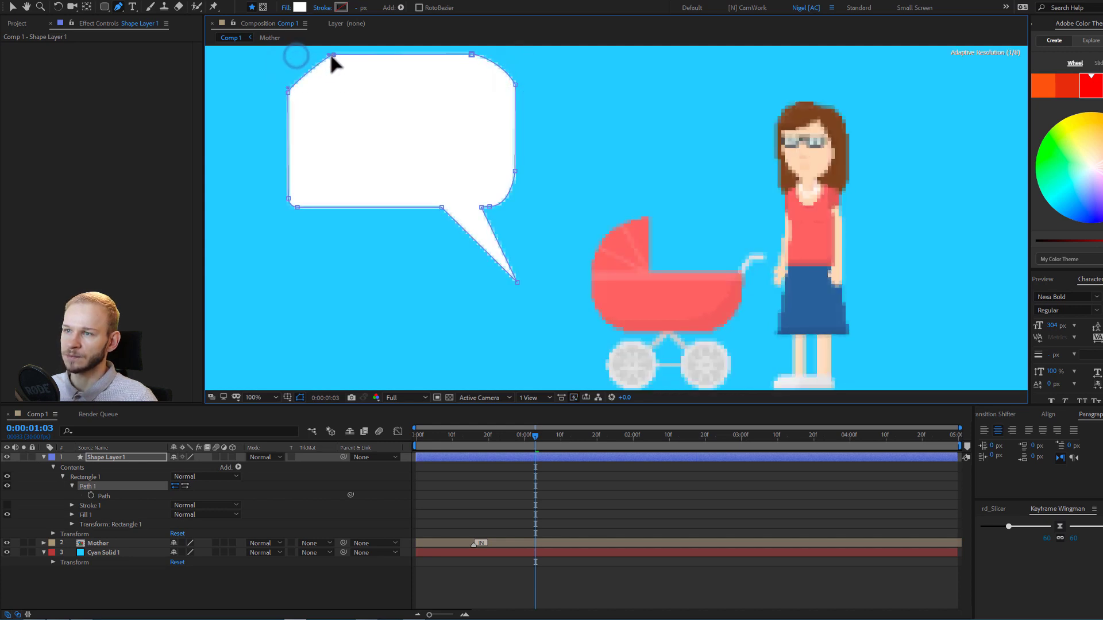
{"action": "left_click_drag", "start_coordinate": [288, 87], "coordinate": [289, 69]}
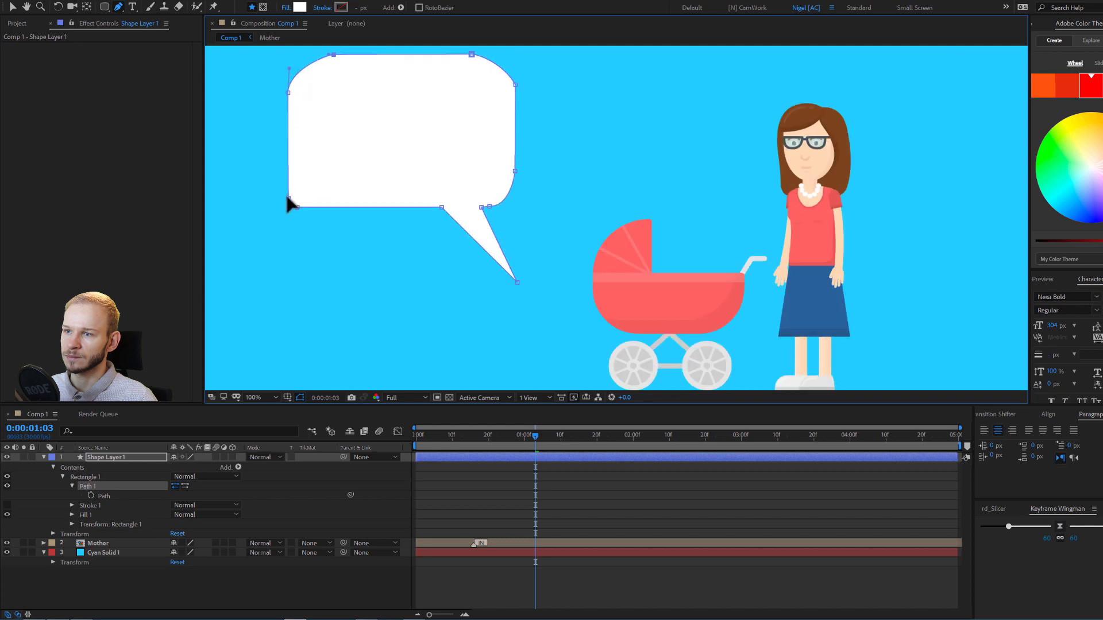
{"action": "left_click_drag", "start_coordinate": [288, 197], "coordinate": [289, 164]}
{"action": "mouse_move", "coordinate": [295, 206]}
{"action": "left_mouse_down"}
{"action": "mouse_move", "coordinate": [328, 207]}
{"action": "mouse_move", "coordinate": [289, 206]}
{"action": "left_mouse_up"}
{"action": "scroll", "coordinate": [466, 159], "scroll_direction": "down", "scroll_amount": 1}
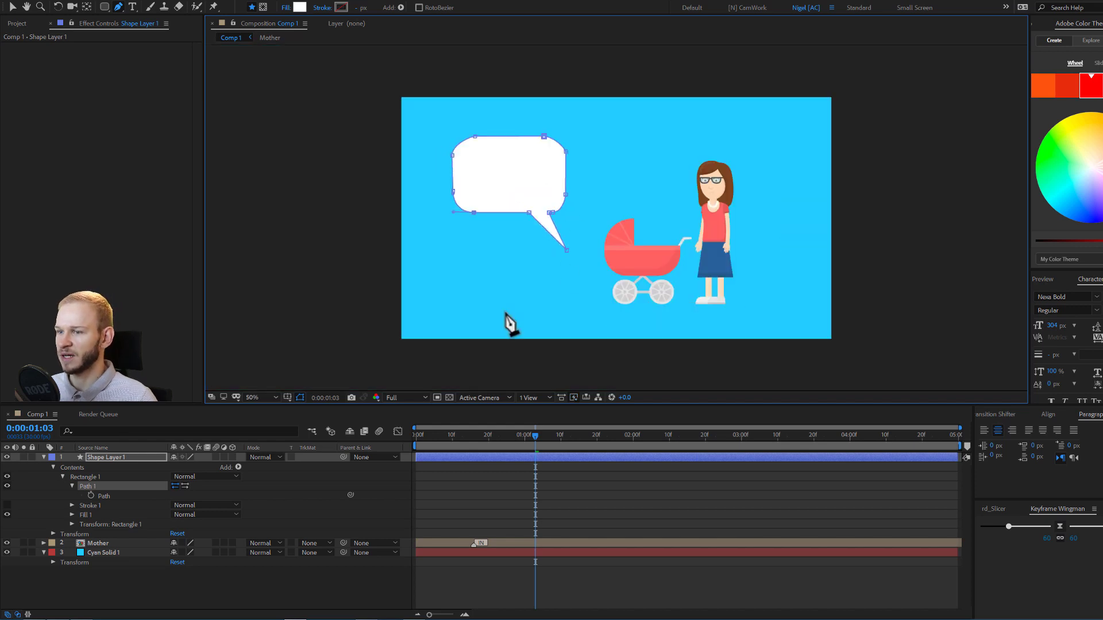
- Rename the speech bubble's shape layer to SB
{"action": "left_click", "coordinate": [141, 456]}
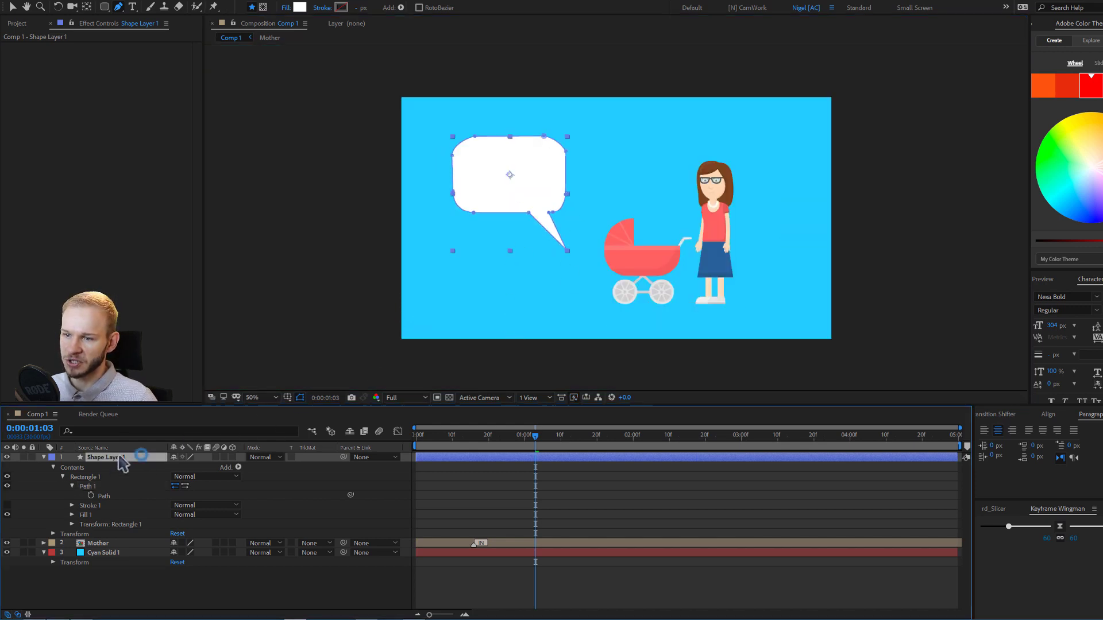
{"action": "key", "text": "Return"}
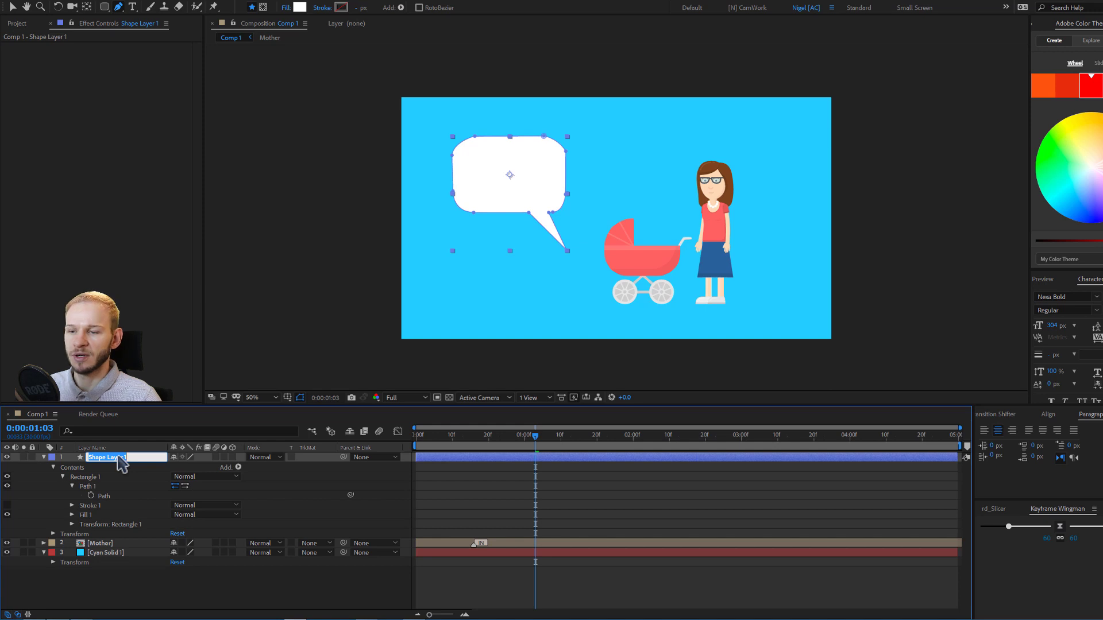
{"action": "type", "text": "SB"}
{"action": "key", "text": "Return"}
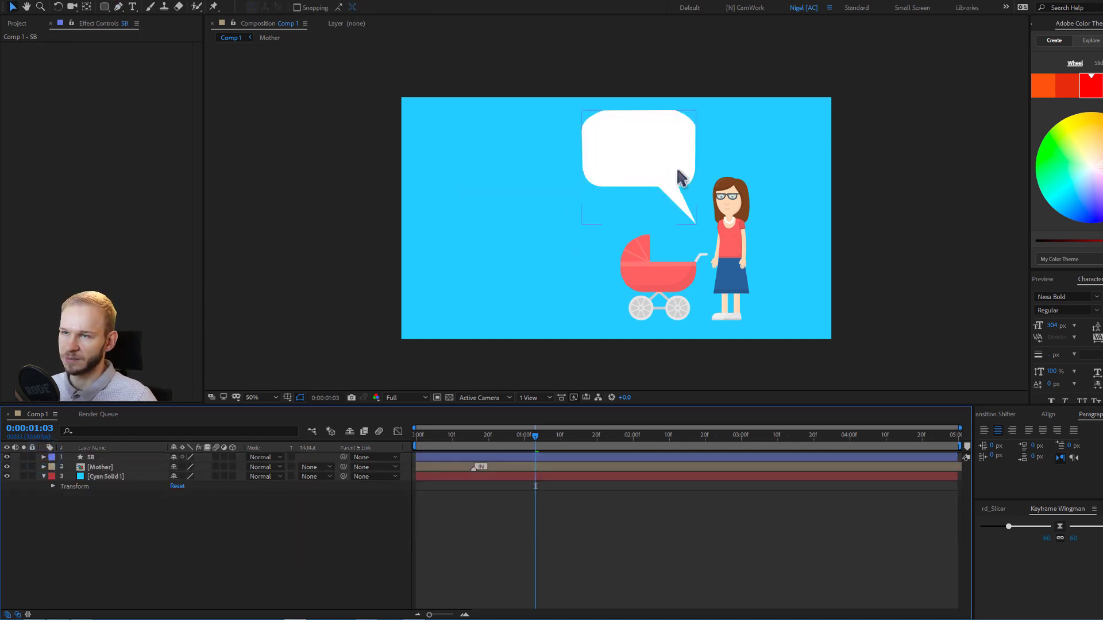
- Add a text layer reading "Mornin'" and set its font size to 138 px and its tracking to -24
{"action": "key", "text": "ctrl+alt+shift+t"}
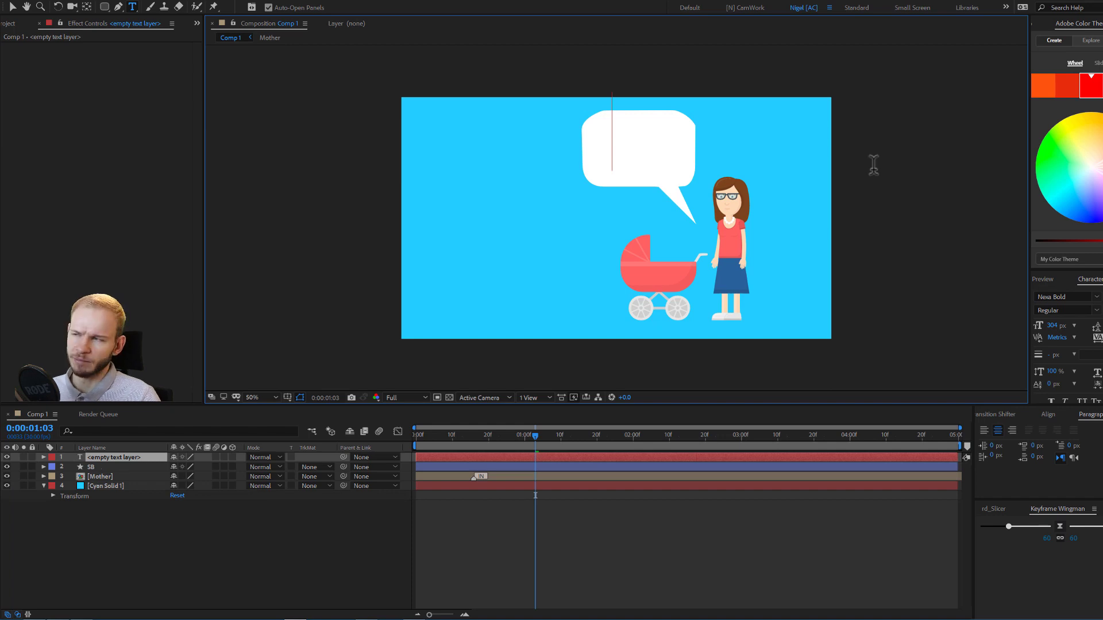
{"action": "type", "text": "Mornin'"}
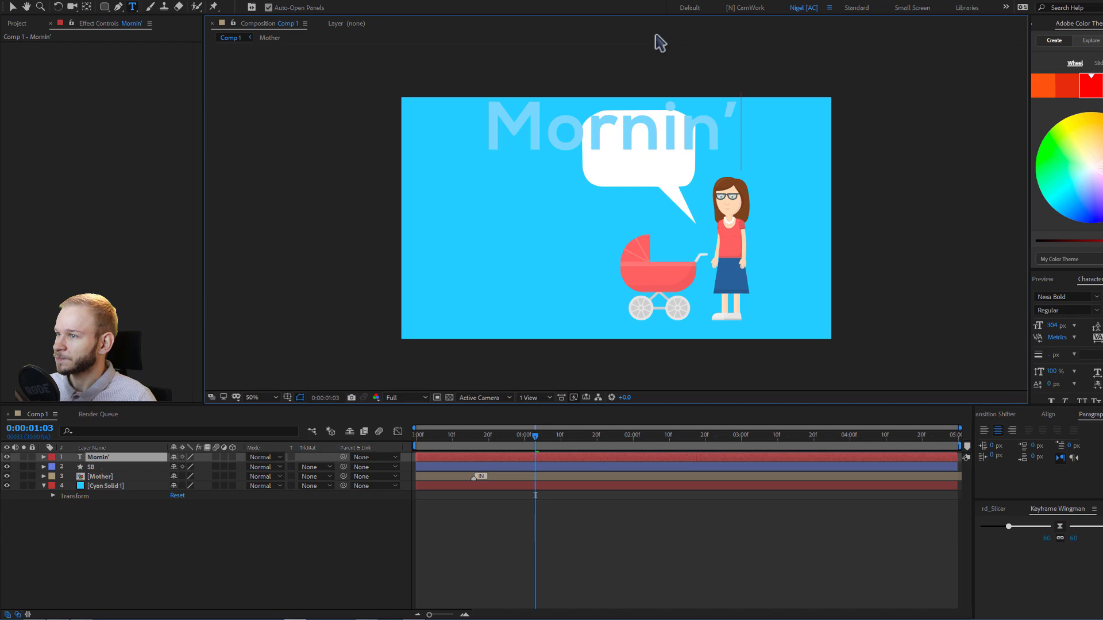
{"action": "key", "text": "ctrl+a"}
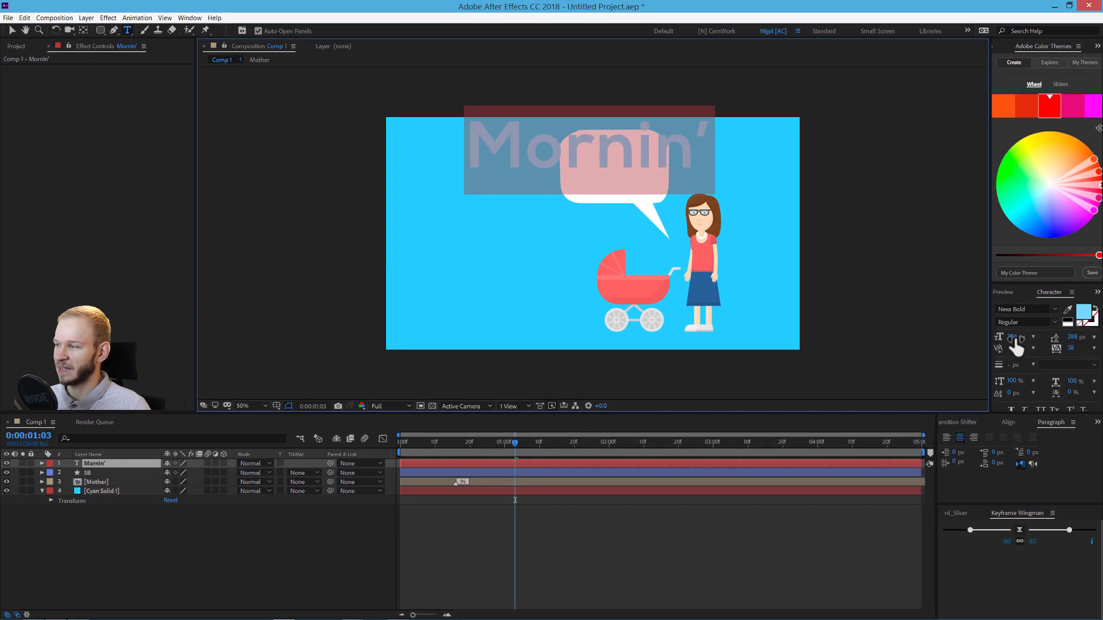
{"action": "left_click_drag", "start_coordinate": [1009, 337], "coordinate": [915, 334]}
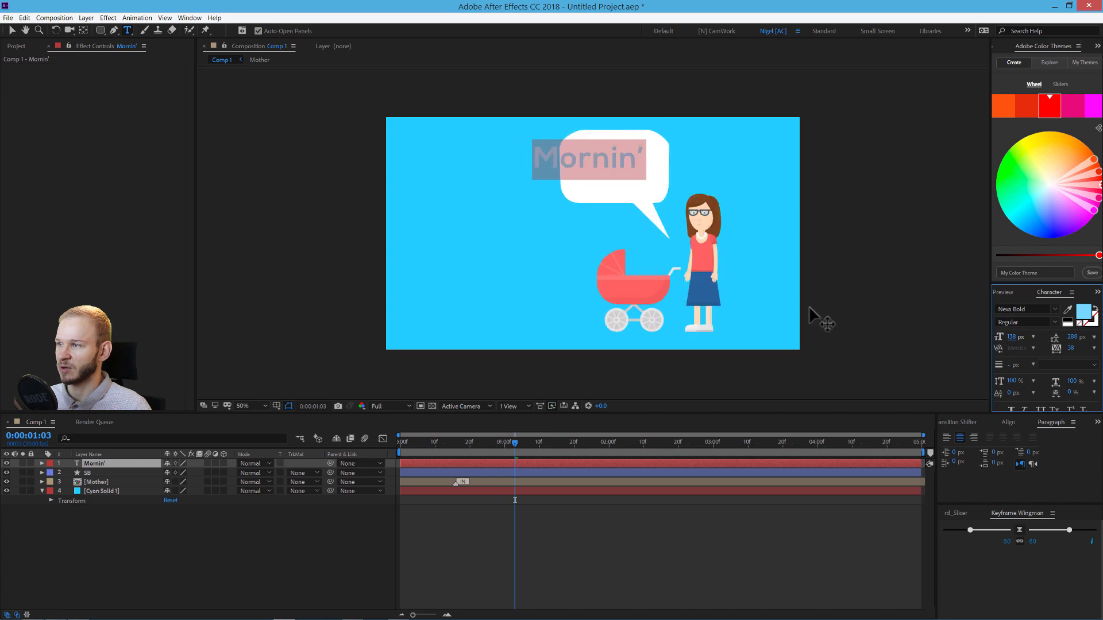
{"action": "left_click_drag", "start_coordinate": [1071, 349], "coordinate": [1034, 348]}
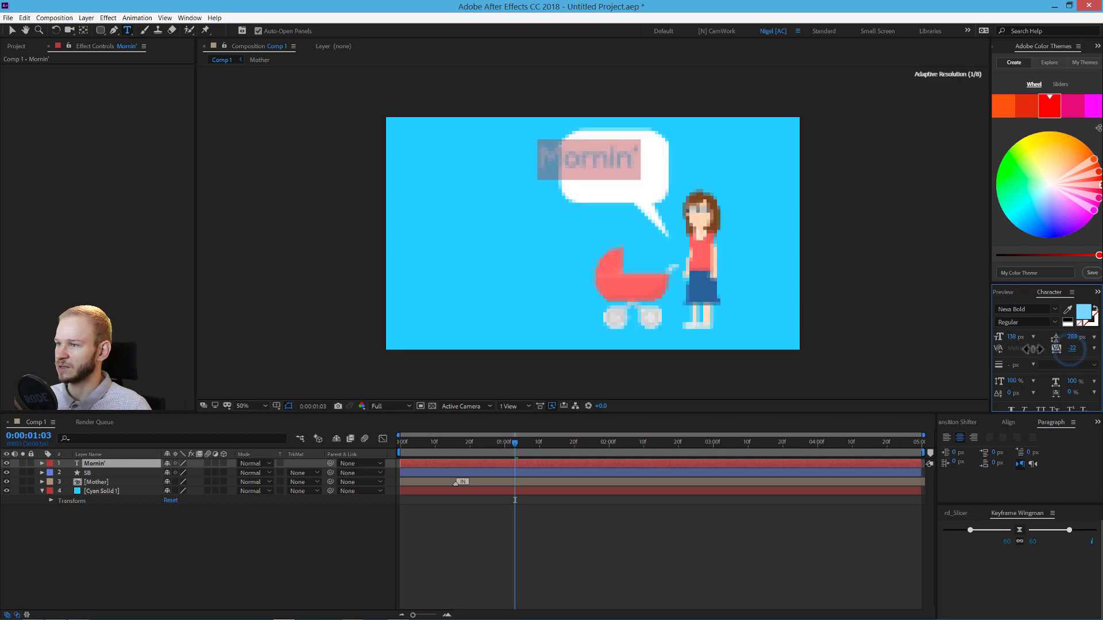
- Centre the "Mornin'" text inside the speech bubble and parent its layer to SB
{"action": "left_click", "coordinate": [12, 30]}
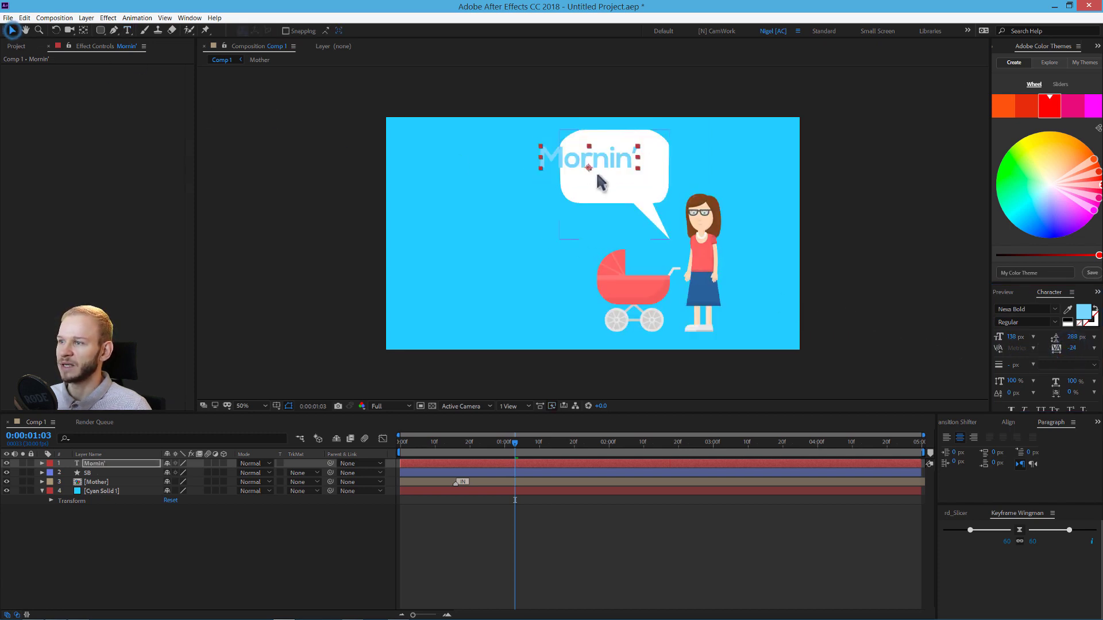
{"action": "left_click_drag", "start_coordinate": [590, 163], "coordinate": [615, 172]}
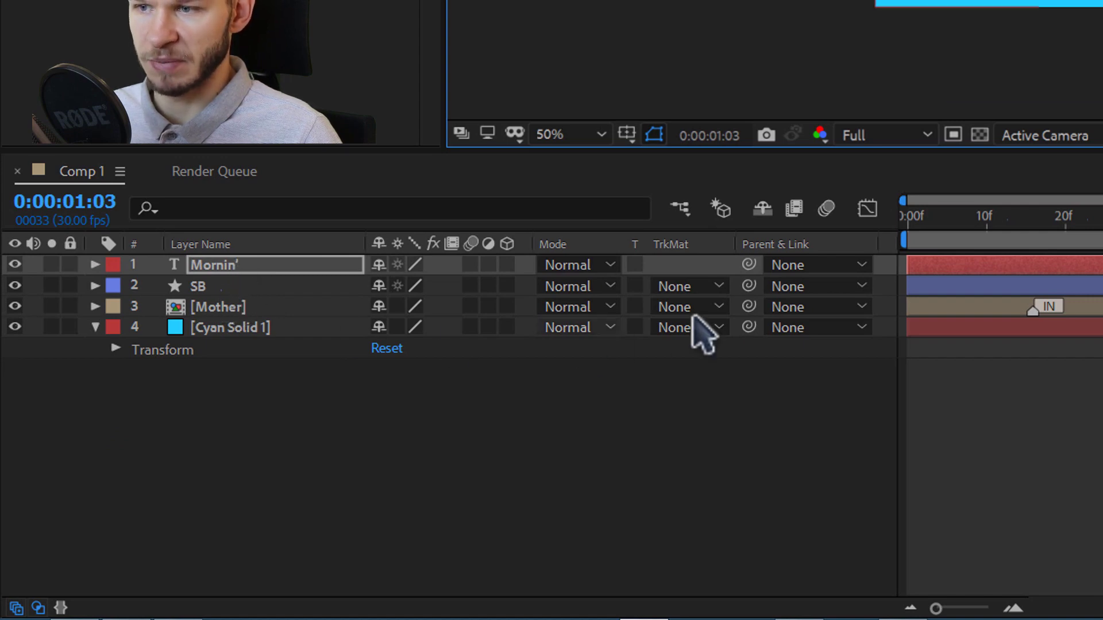
{"action": "left_click_drag", "start_coordinate": [749, 265], "coordinate": [224, 290]}
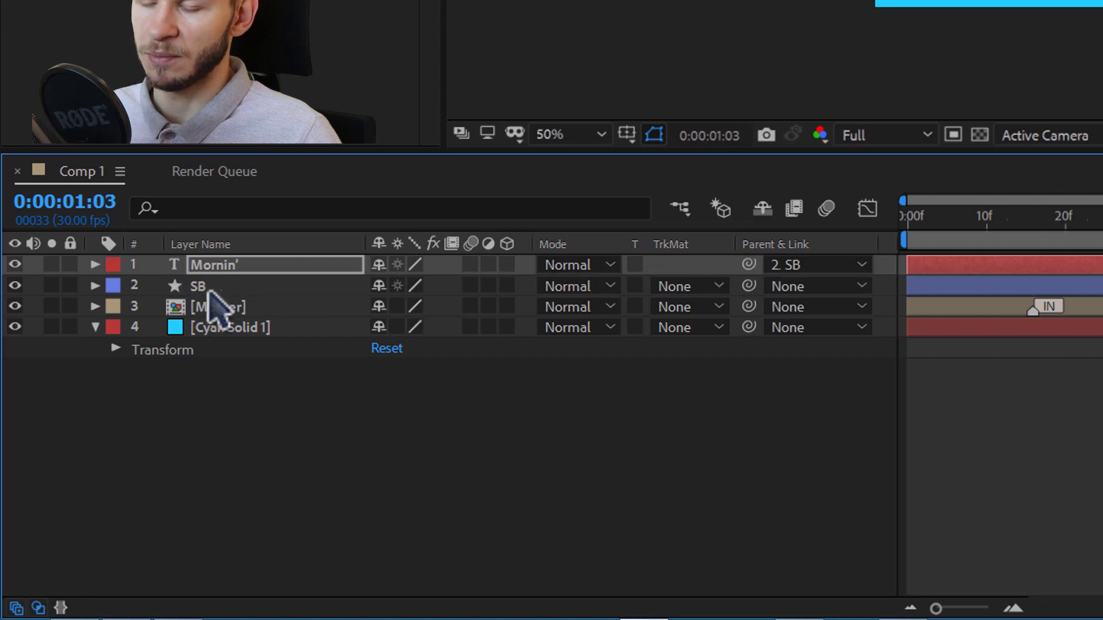
- Keyframe the SB layer's scale from 0% at 0:00:00:23 to 100% at 0:00:01:19
{"action": "left_click", "coordinate": [209, 291]}
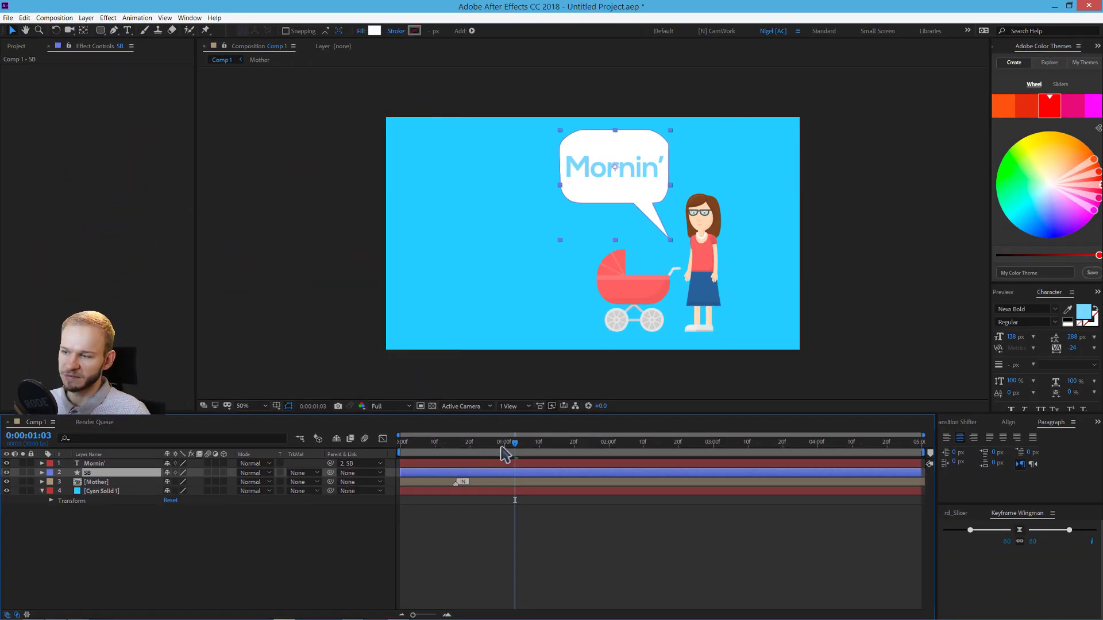
{"action": "key", "text": "Page_Up"}
{"action": "key", "text": "Page_Up"}
{"action": "key", "text": "Page_Up"}
{"action": "key", "text": "Page_Up"}
{"action": "key", "text": "Page_Up"}
{"action": "key", "text": "Page_Up"}
{"action": "key", "text": "Page_Up"}
{"action": "key", "text": "Page_Up"}
{"action": "key", "text": "Page_Up"}
{"action": "key", "text": "Page_Up"}
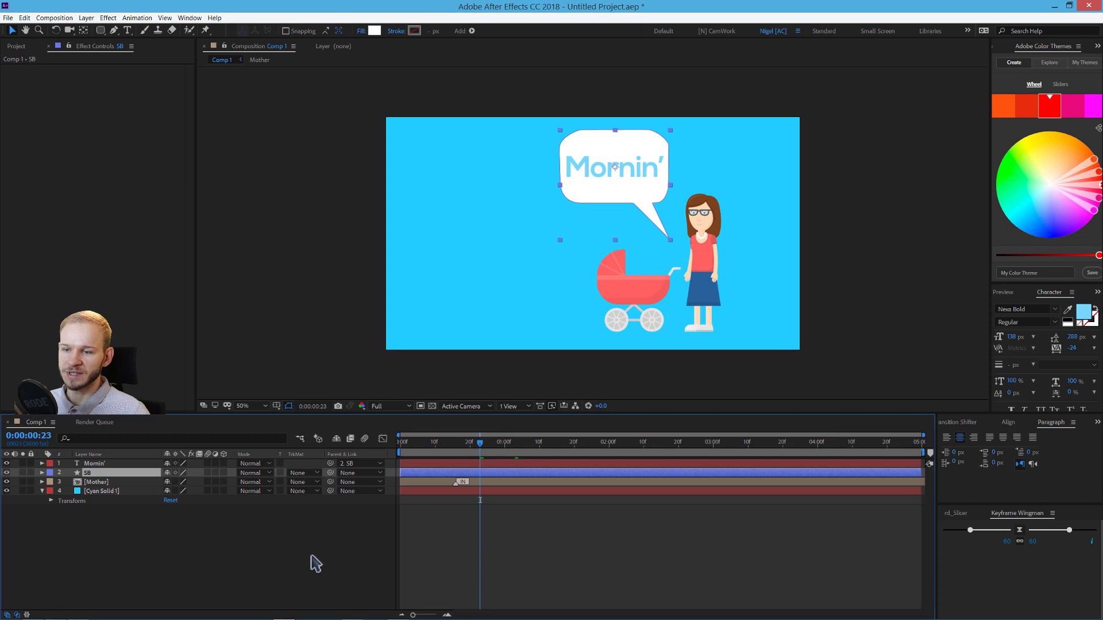
{"action": "key", "text": "s"}
{"action": "left_click", "coordinate": [68, 482]}
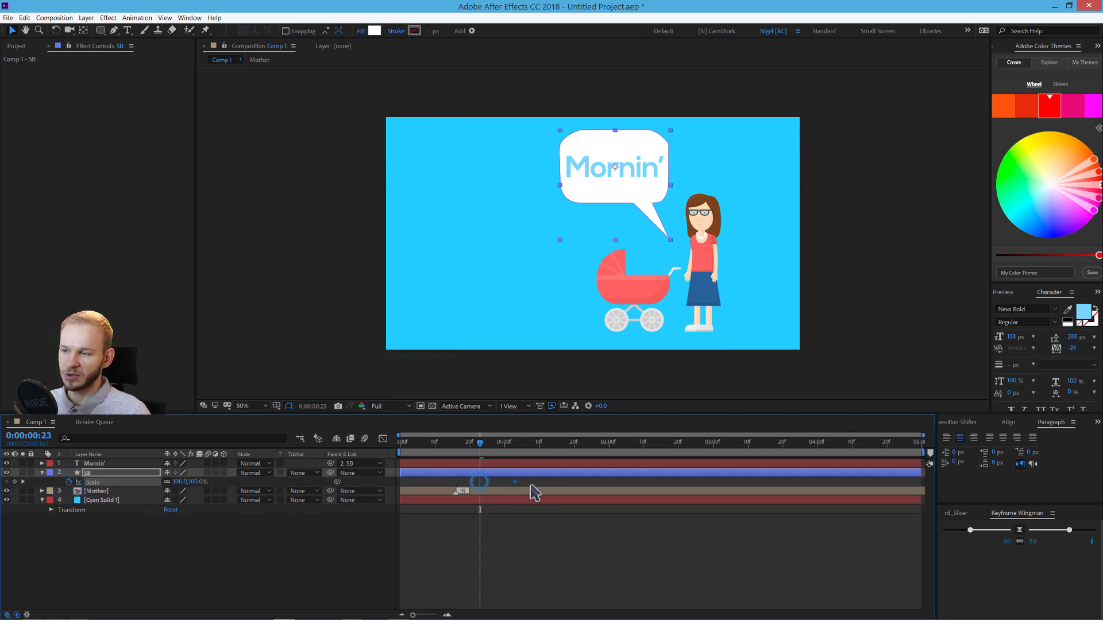
{"action": "left_click_drag", "start_coordinate": [530, 485], "coordinate": [570, 485]}
{"action": "left_click", "coordinate": [179, 482]}
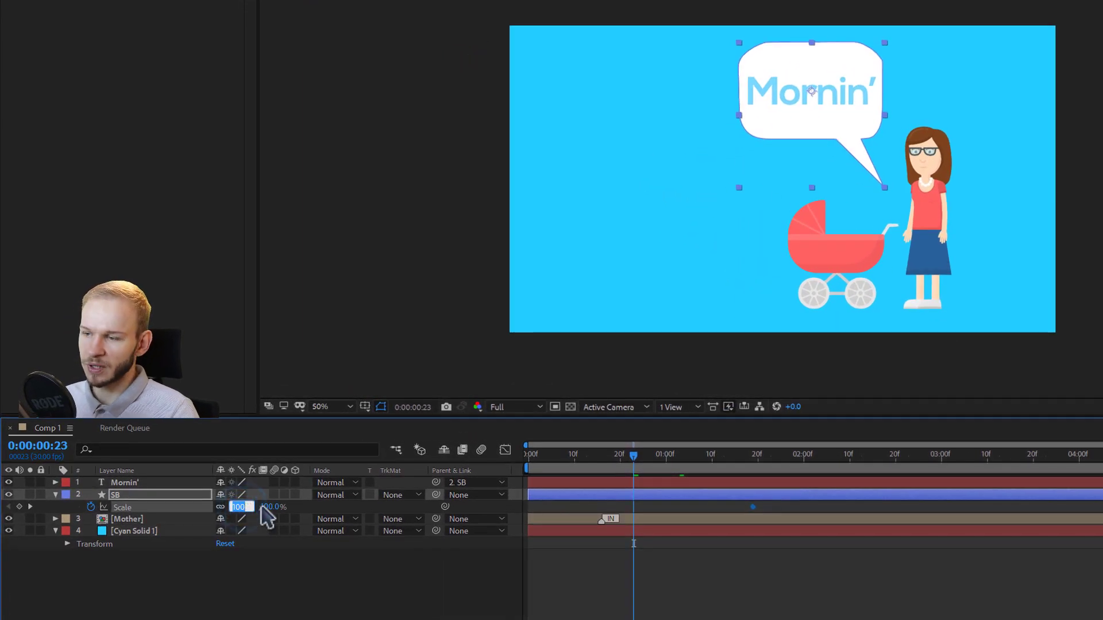
{"action": "type", "text": "0"}
{"action": "key", "text": "Return"}
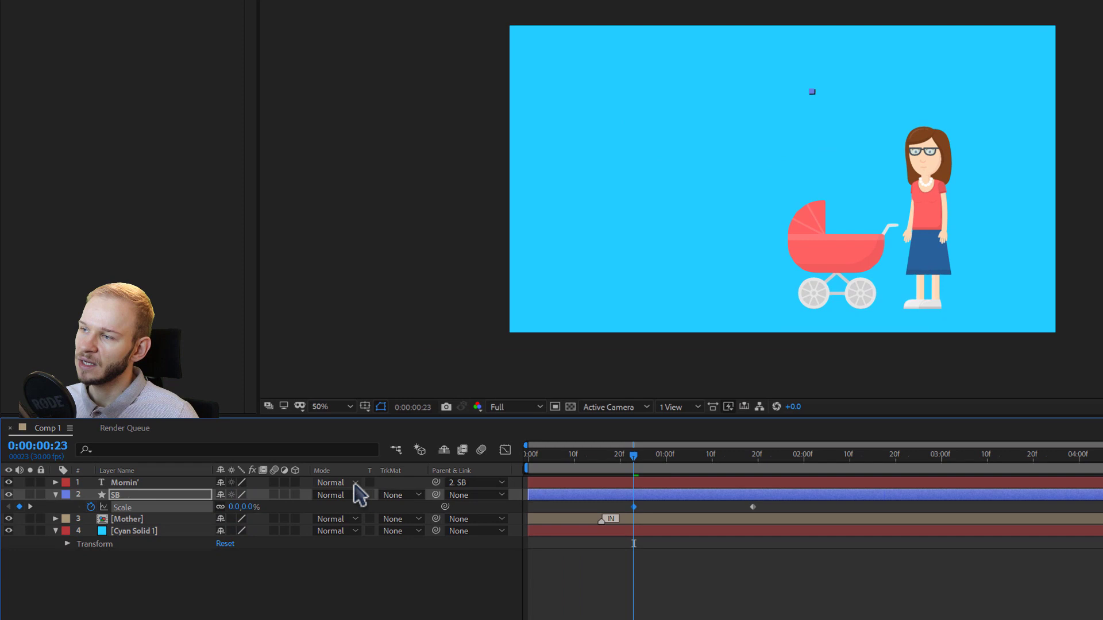
- Preview the speech bubble's scale-up animation
{"action": "key", "text": "space"}
{"action": "key", "text": "space"}
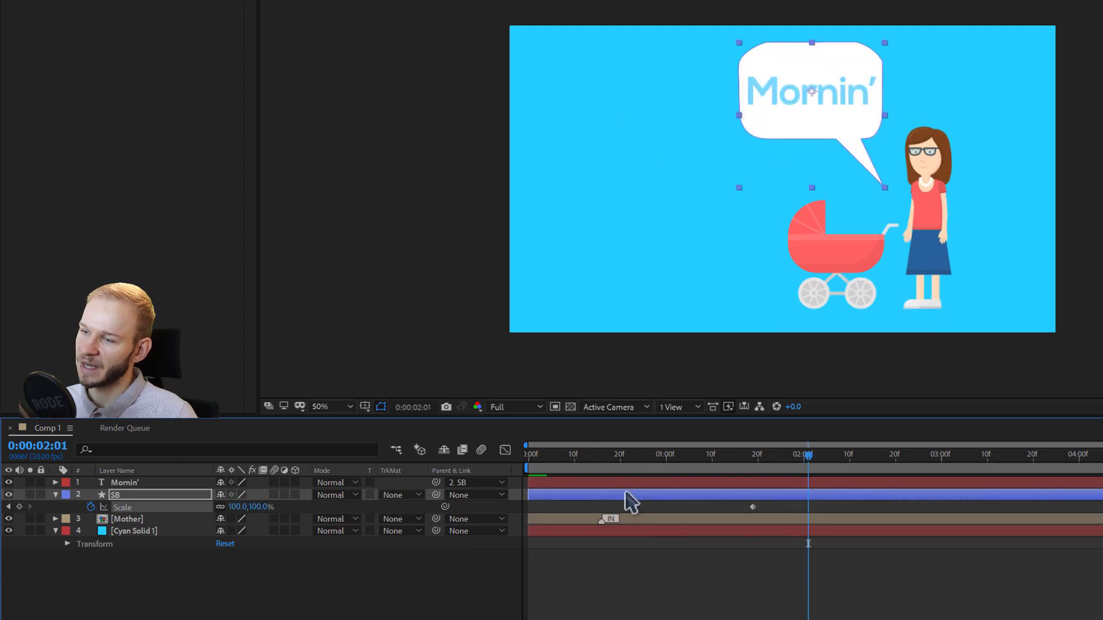
{"action": "left_click", "coordinate": [637, 457]}
- Keyframe the SB layer's rotation from -71° at the first scale keyframe to 0° at 0:00:01:19
{"action": "left_click_drag", "start_coordinate": [639, 460], "coordinate": [753, 467]}
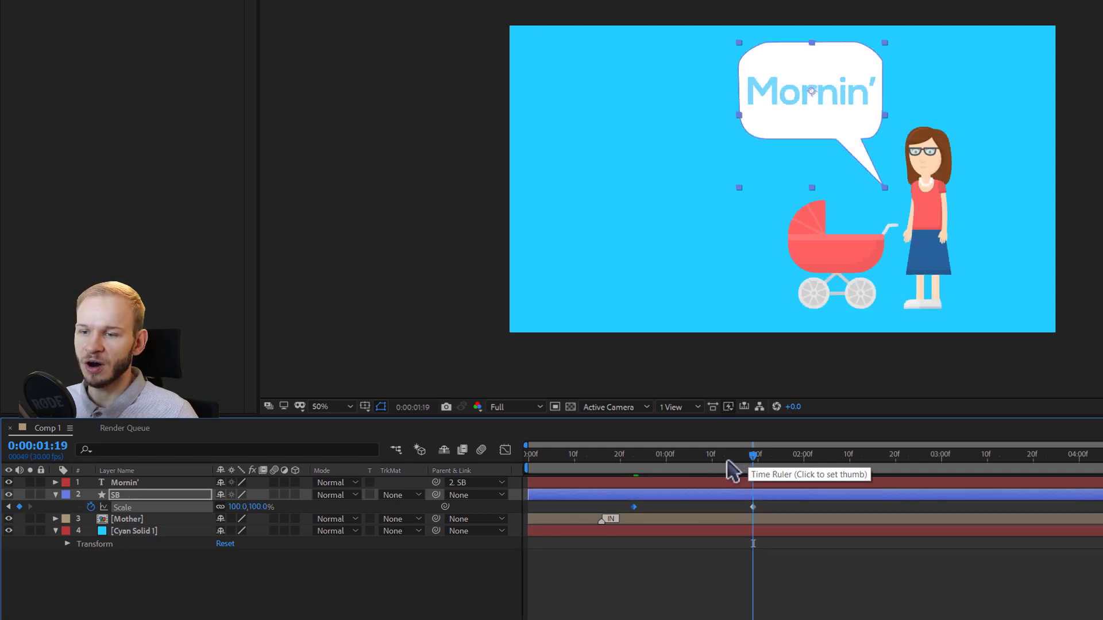
{"action": "key", "text": "shift+r"}
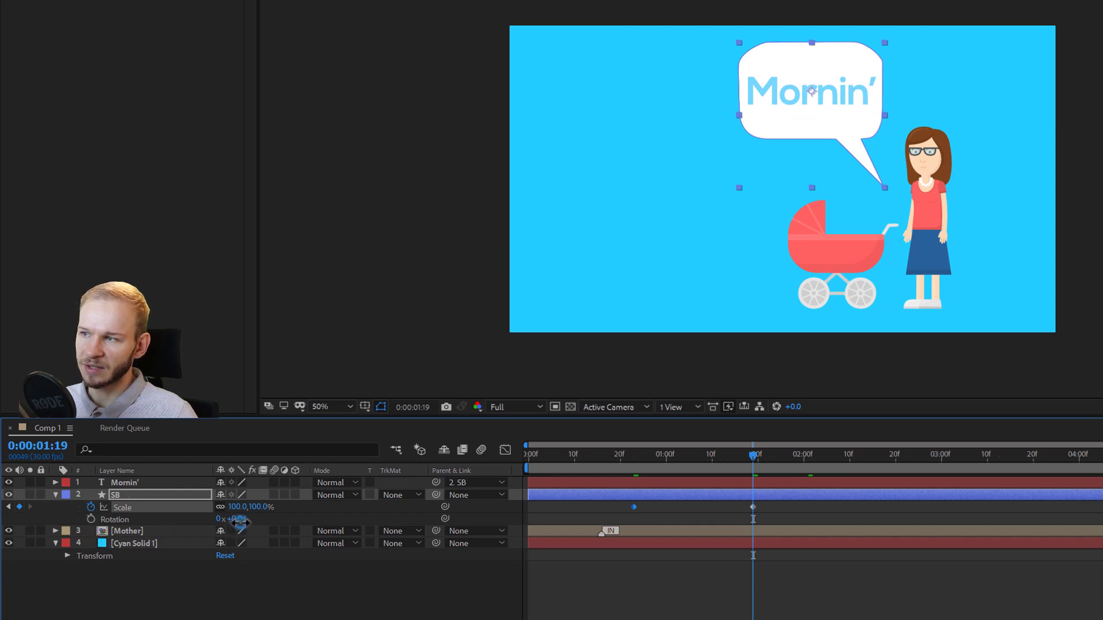
{"action": "left_click_drag", "start_coordinate": [239, 520], "coordinate": [197, 526]}
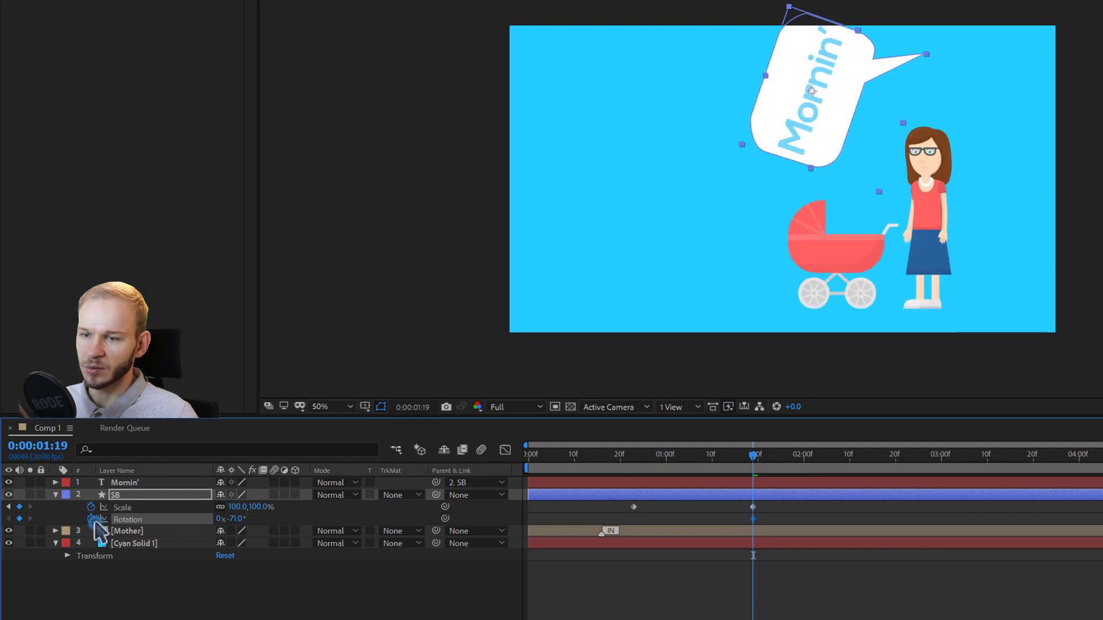
{"action": "left_click_drag", "start_coordinate": [753, 520], "coordinate": [643, 524]}
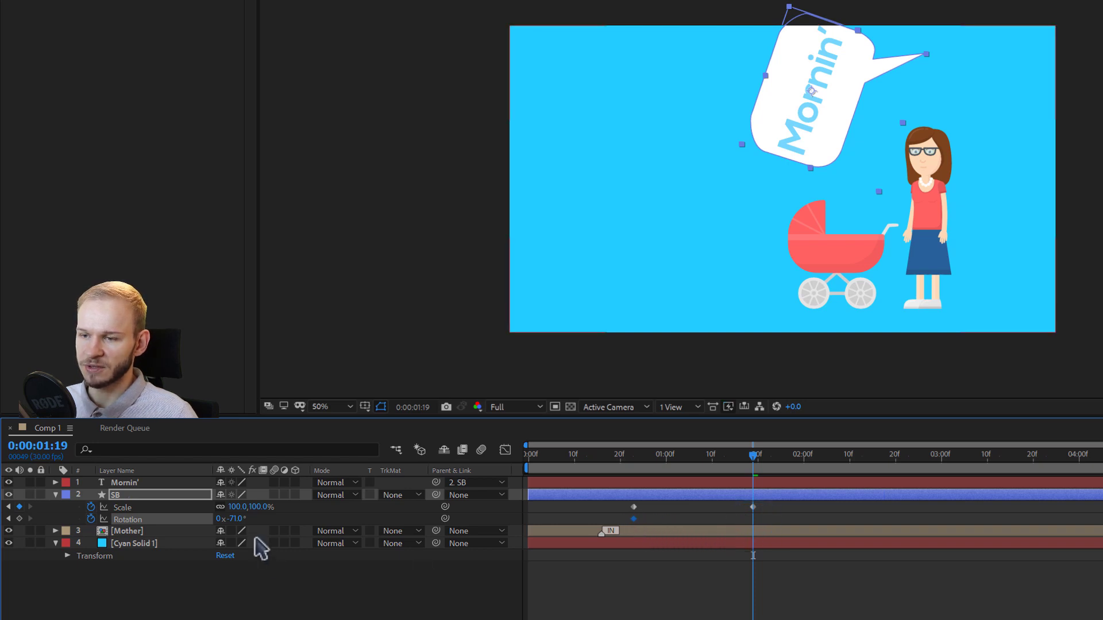
{"action": "left_click", "coordinate": [237, 519]}
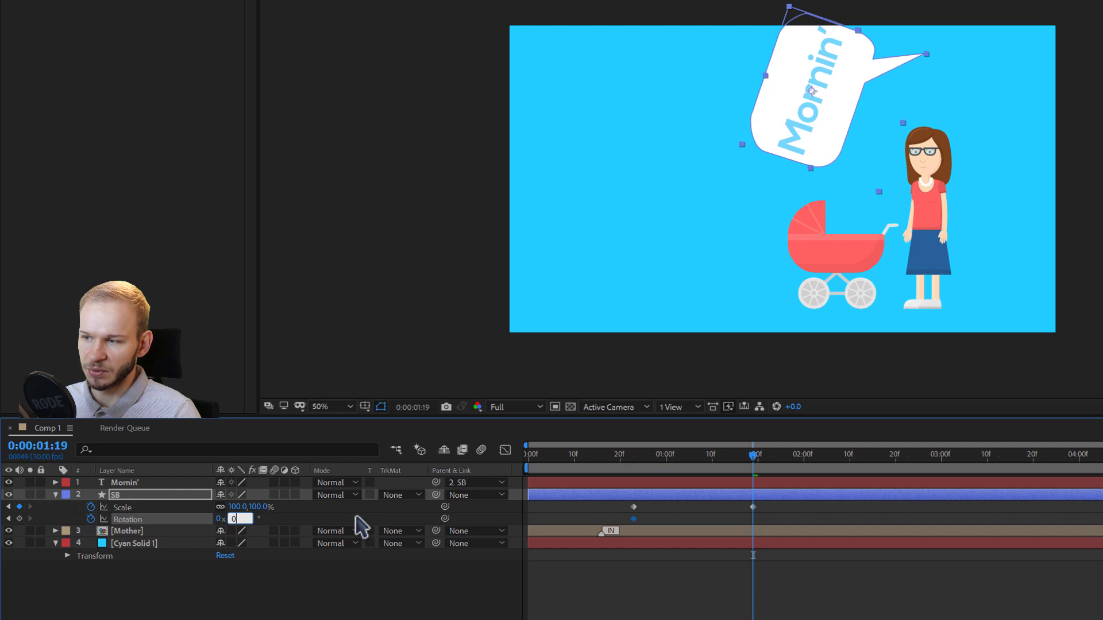
{"action": "type", "text": "0"}
{"action": "key", "text": "Return"}
- Scrub through the speech bubble's combined scale and rotation animation between its first and last keyframes
{"action": "left_click", "coordinate": [630, 455]}
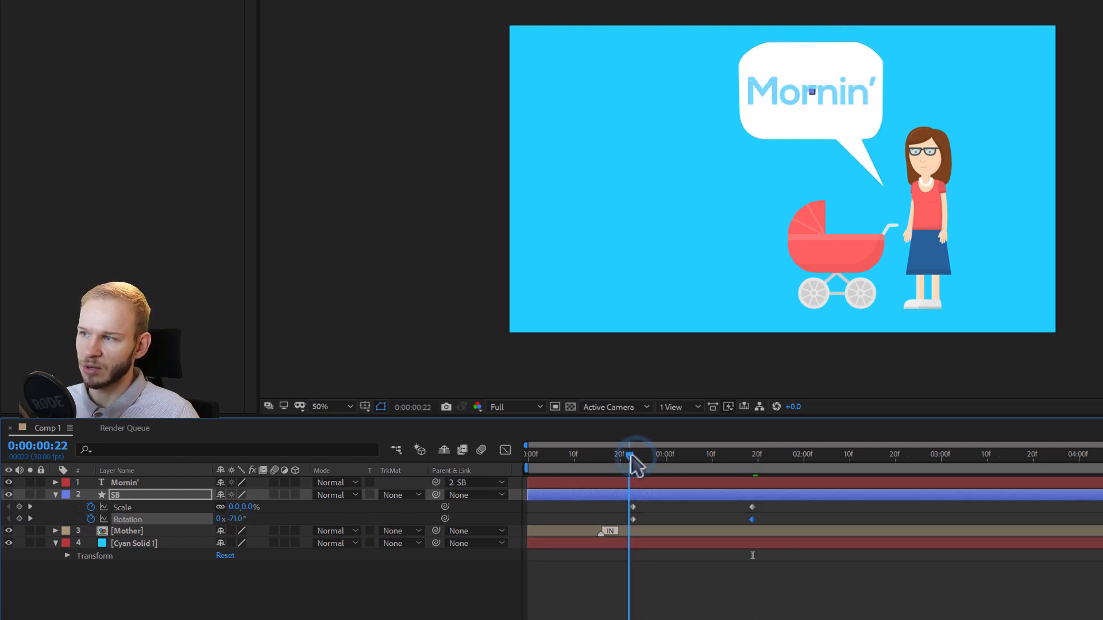
{"action": "left_click_drag", "start_coordinate": [632, 458], "coordinate": [714, 525]}
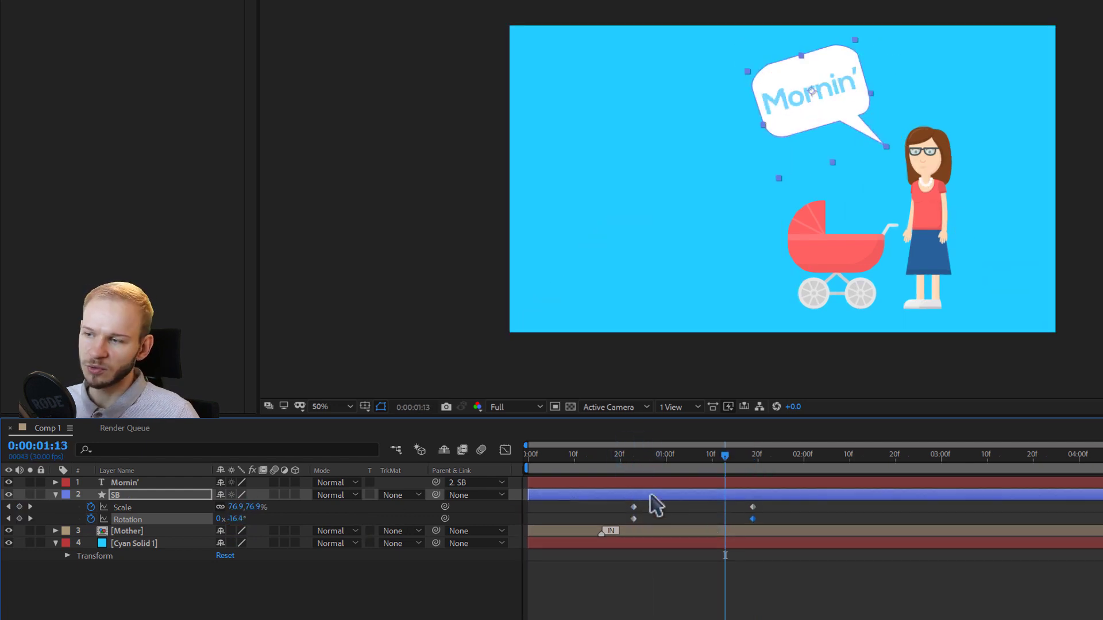
{"action": "left_click_drag", "start_coordinate": [673, 470], "coordinate": [750, 467]}
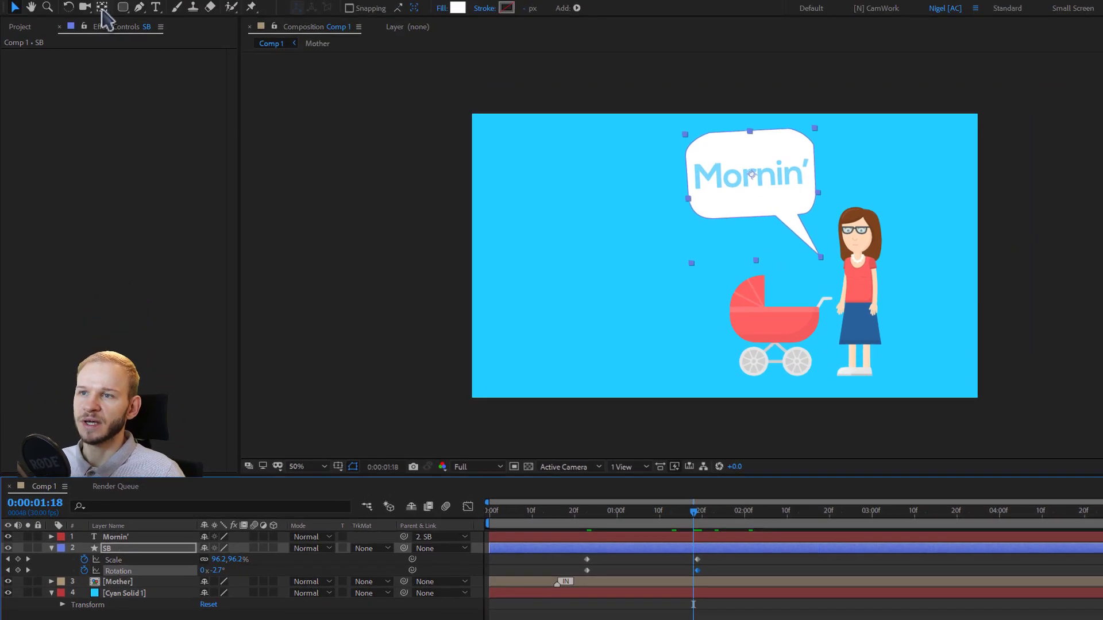
- Move the SB layer's anchor point to the tip of the bubble's tail and preview the animation from the start
{"action": "left_click", "coordinate": [102, 8]}
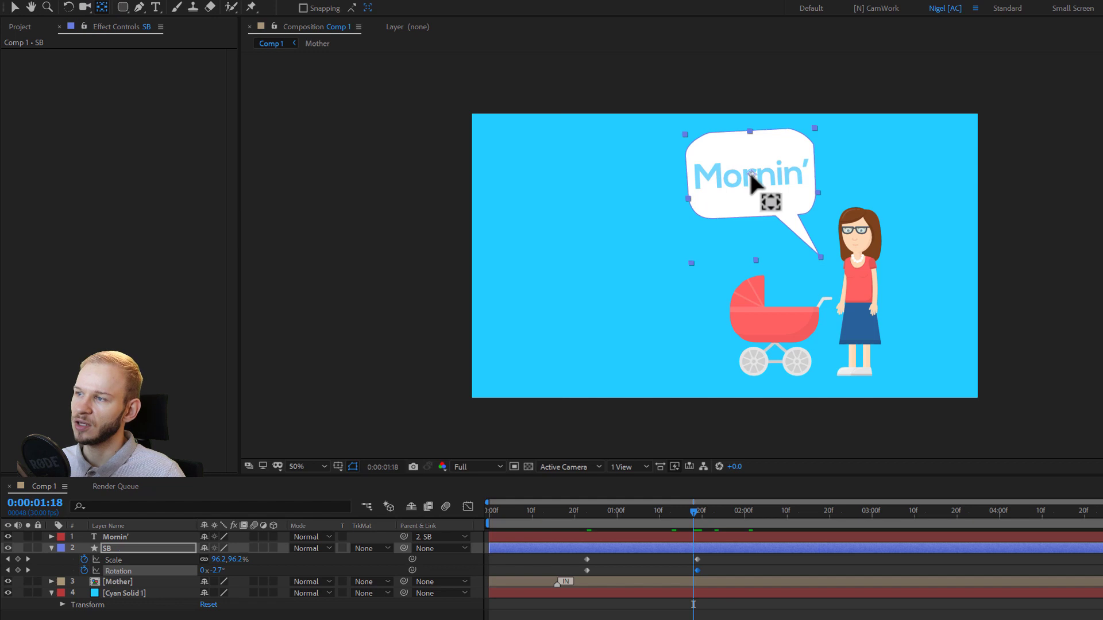
{"action": "left_click_drag", "start_coordinate": [752, 175], "coordinate": [822, 259]}
{"action": "left_click_drag", "start_coordinate": [634, 518], "coordinate": [401, 517]}
{"action": "key", "text": "space"}
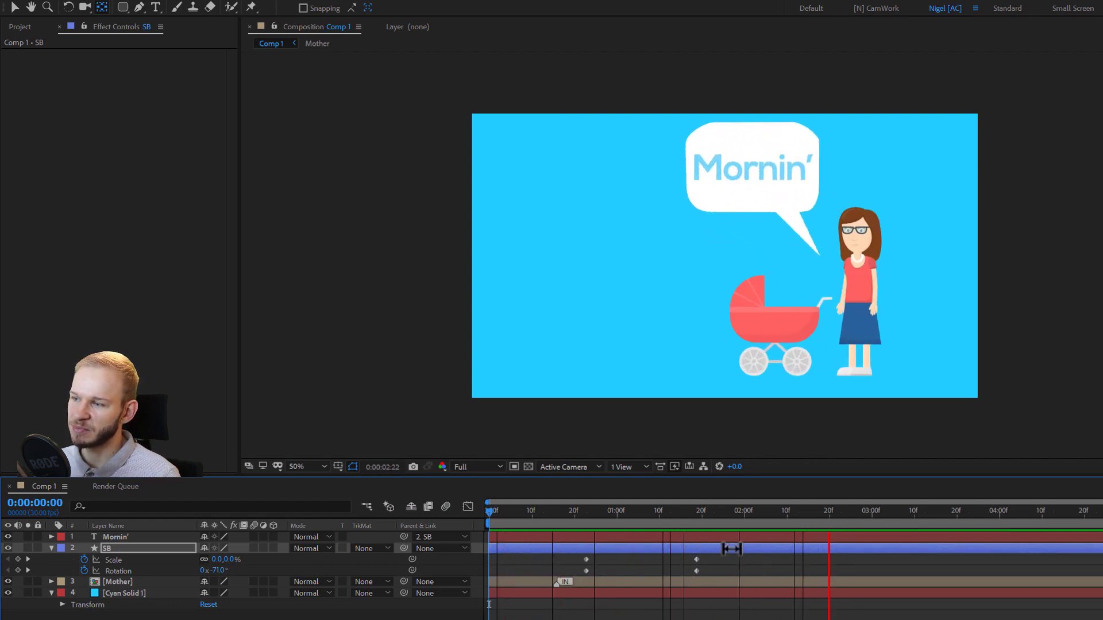
{"action": "left_click_drag", "start_coordinate": [759, 517], "coordinate": [460, 501]}
{"action": "key", "text": "space"}
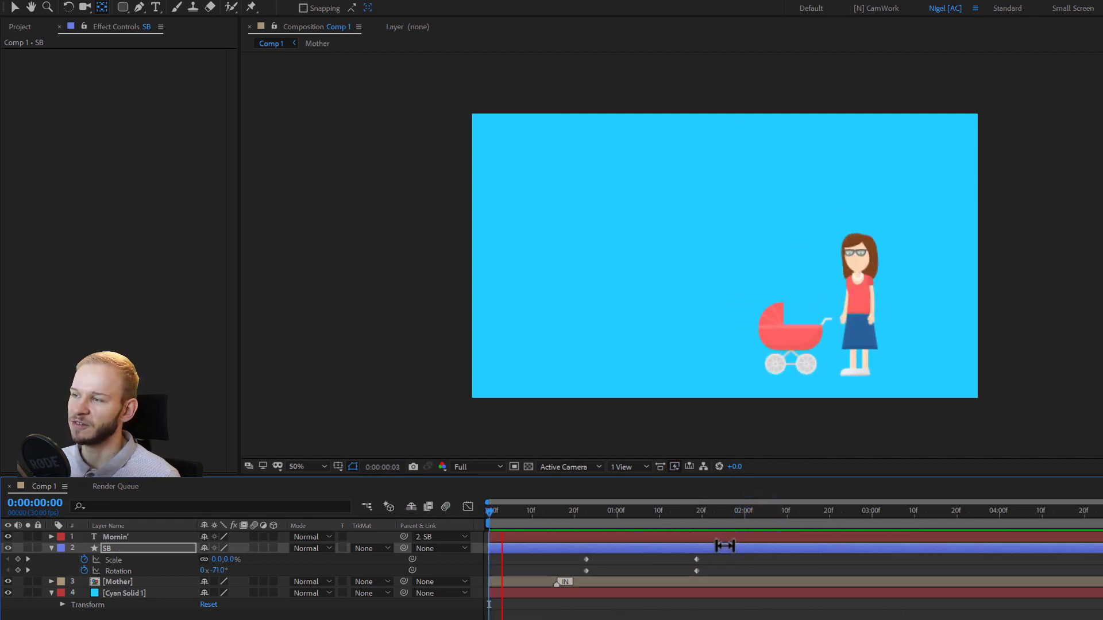
- Apply Easy Ease to all of the SB layer's scale and rotation keyframes and preview the animation from the start
{"action": "left_click_drag", "start_coordinate": [737, 559], "coordinate": [552, 578]}
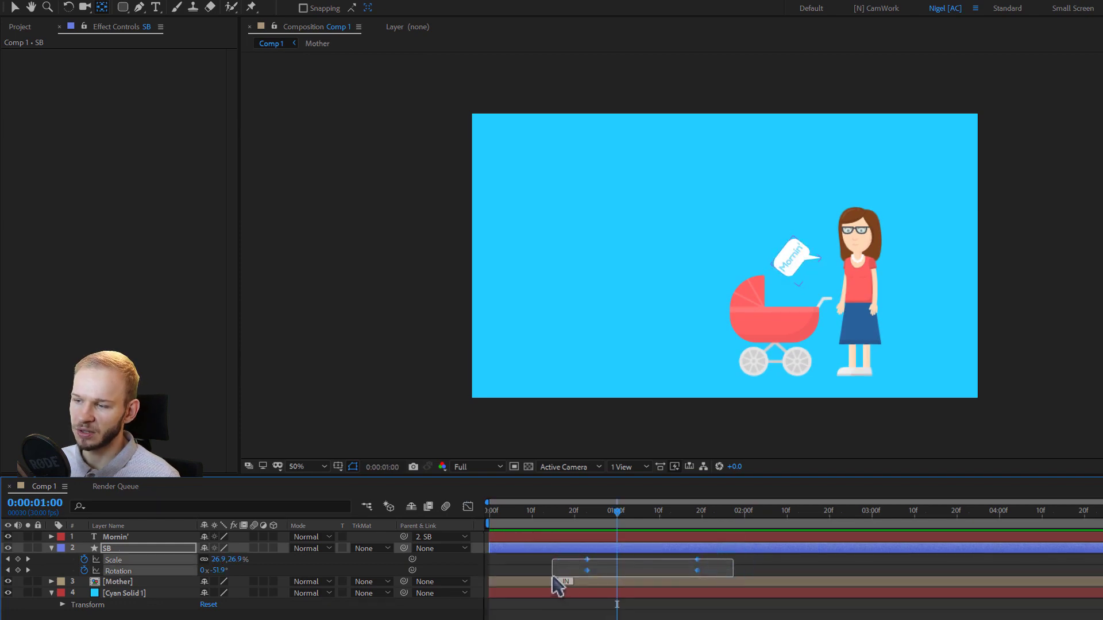
{"action": "right_click", "coordinate": [587, 560]}
{"action": "mouse_move", "coordinate": [639, 619]}
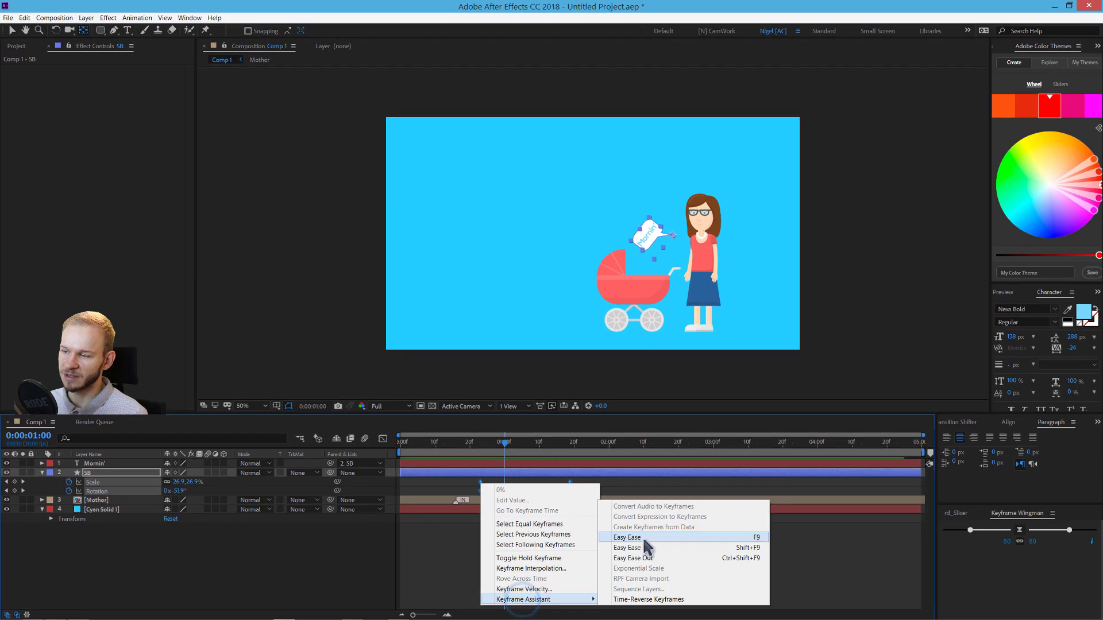
{"action": "left_click", "coordinate": [644, 542]}
{"action": "key", "text": "Home"}
{"action": "key", "text": "space"}
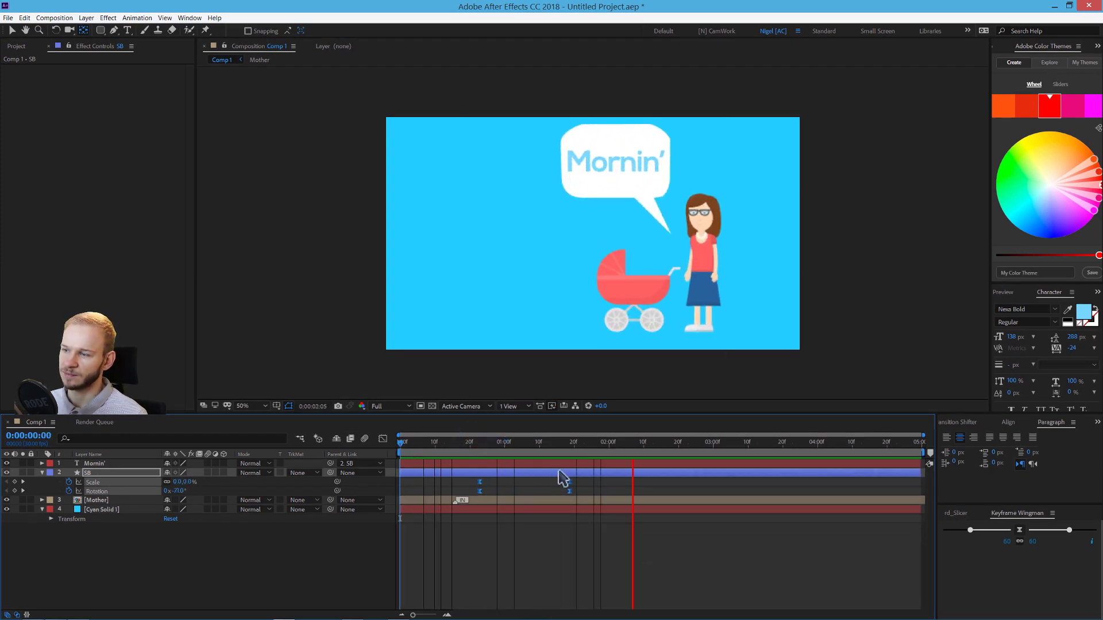
{"action": "key", "text": "space"}
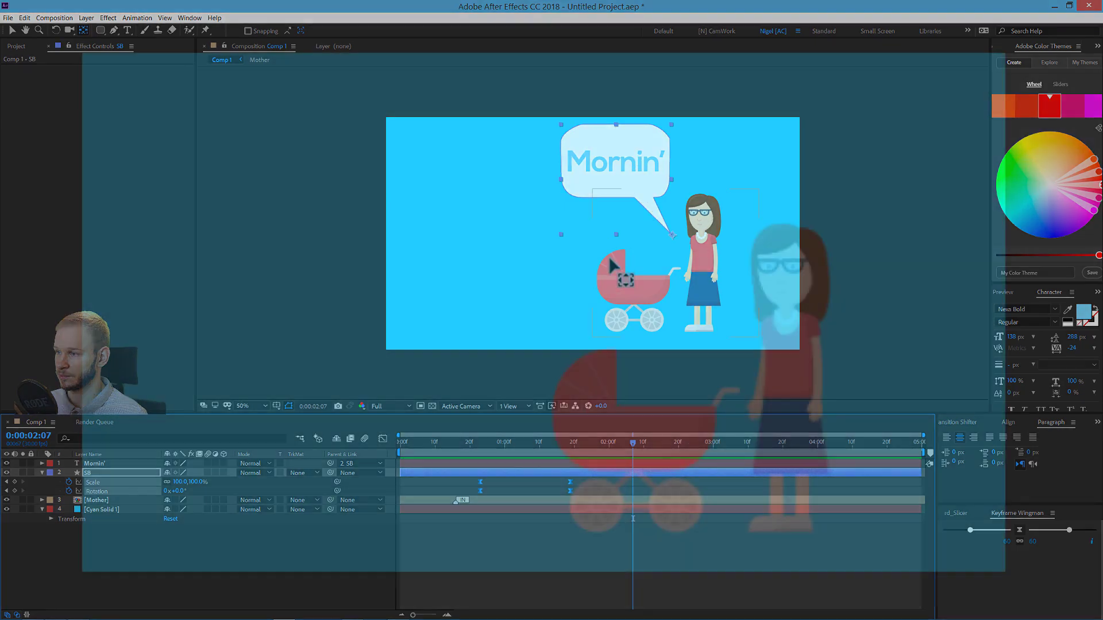